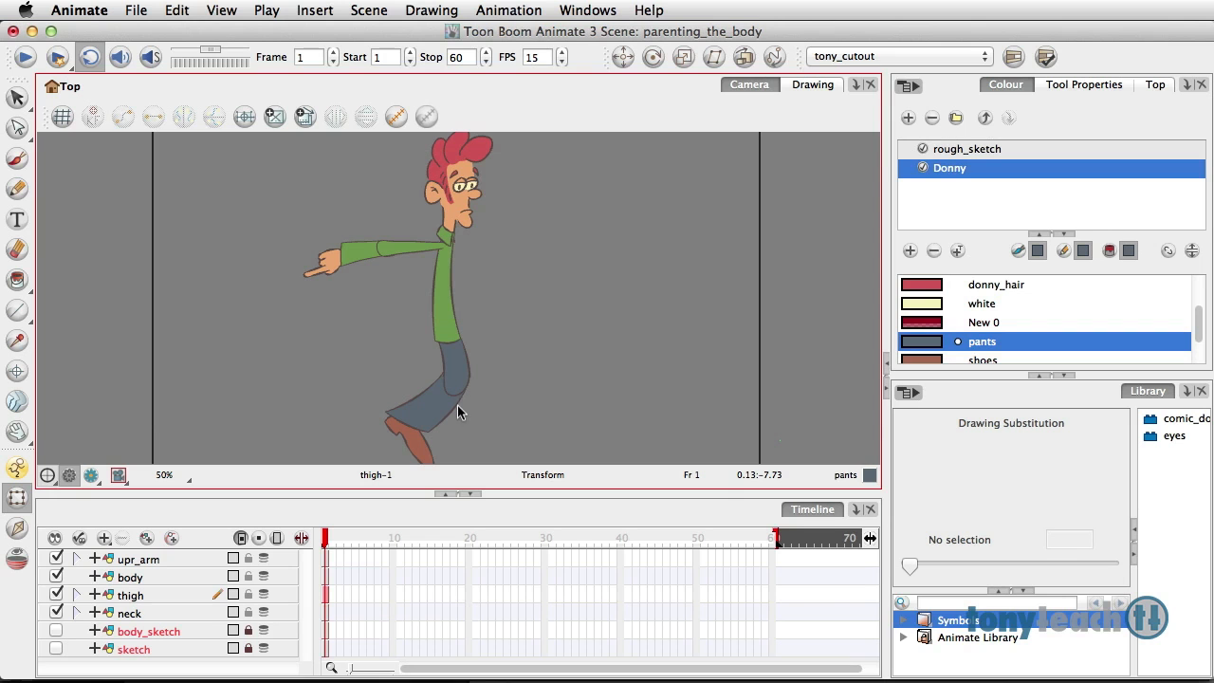
# Step: Duplicate the upr_arm layer together with its attached lower arm and hand
pyautogui.click(167, 557)
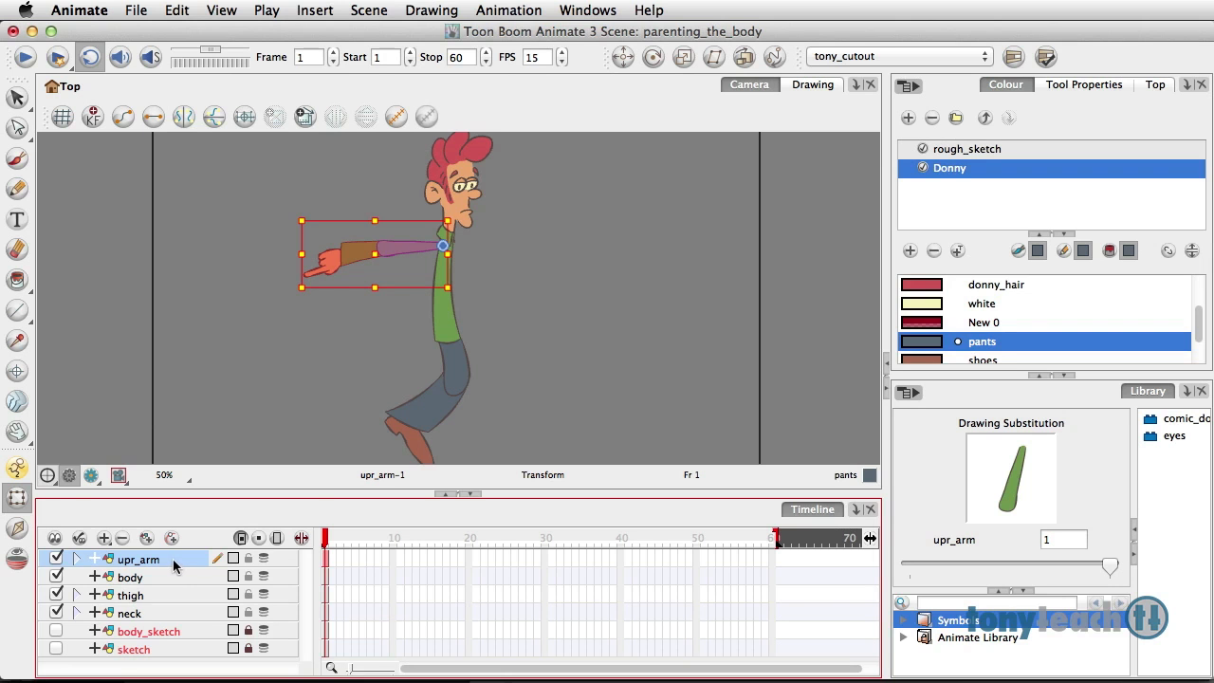
pyautogui.rightClick(174, 566)
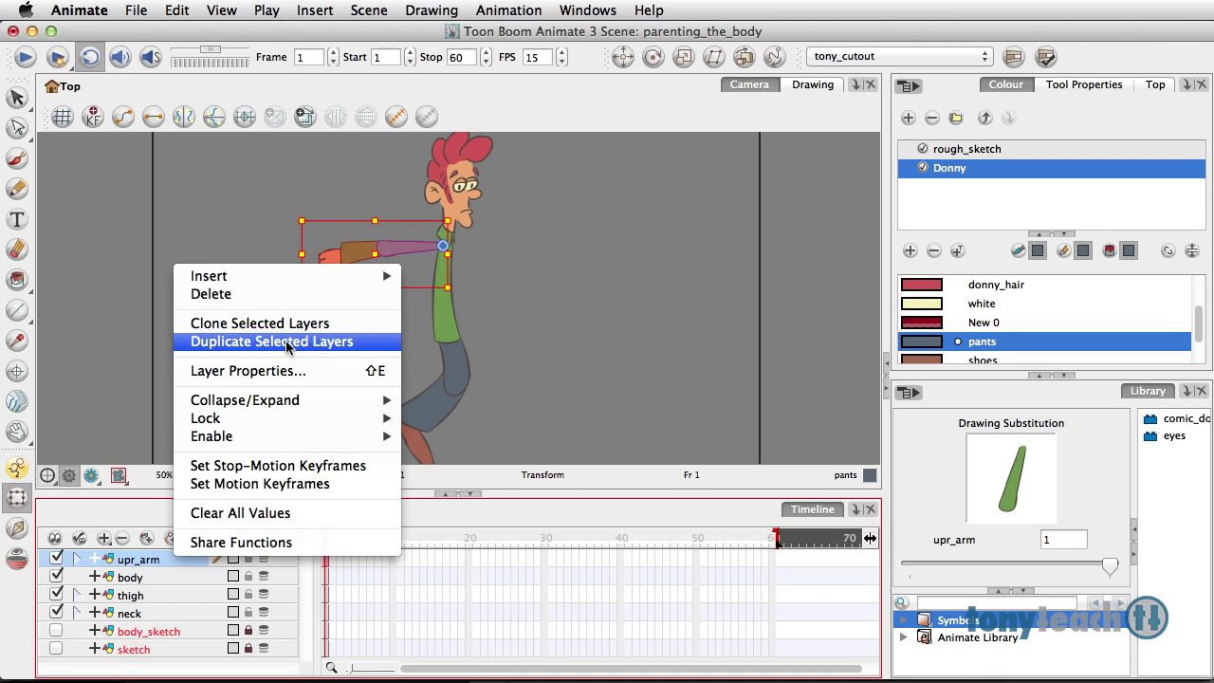
pyautogui.click(285, 340)
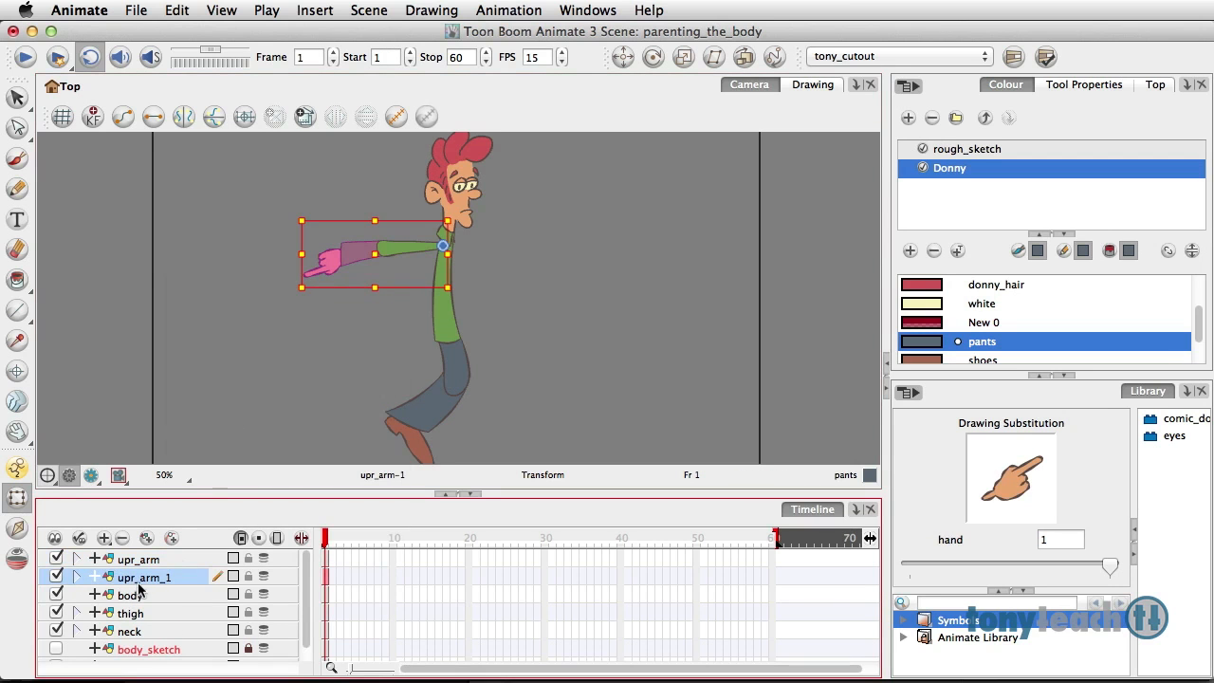
# Step: Expand the duplicated arm hierarchy and rename its parent layer upr_arm_F
pyautogui.click(77, 576)
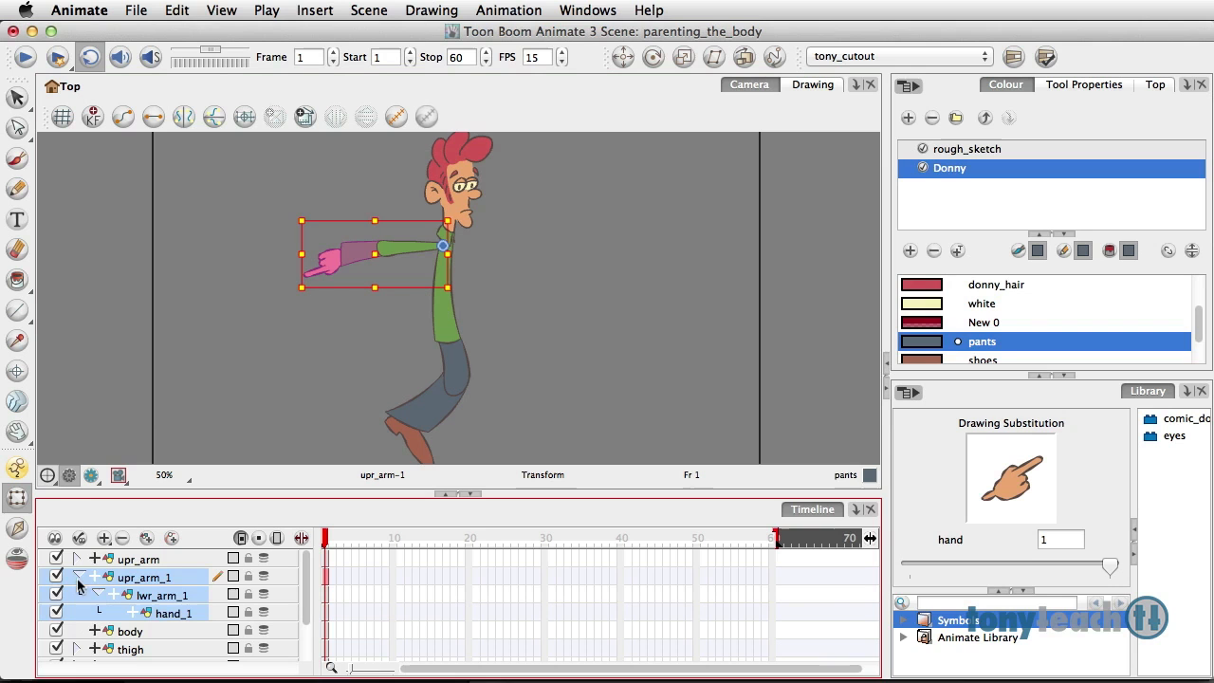
pyautogui.doubleClick(168, 579)
pyautogui.click(167, 579)
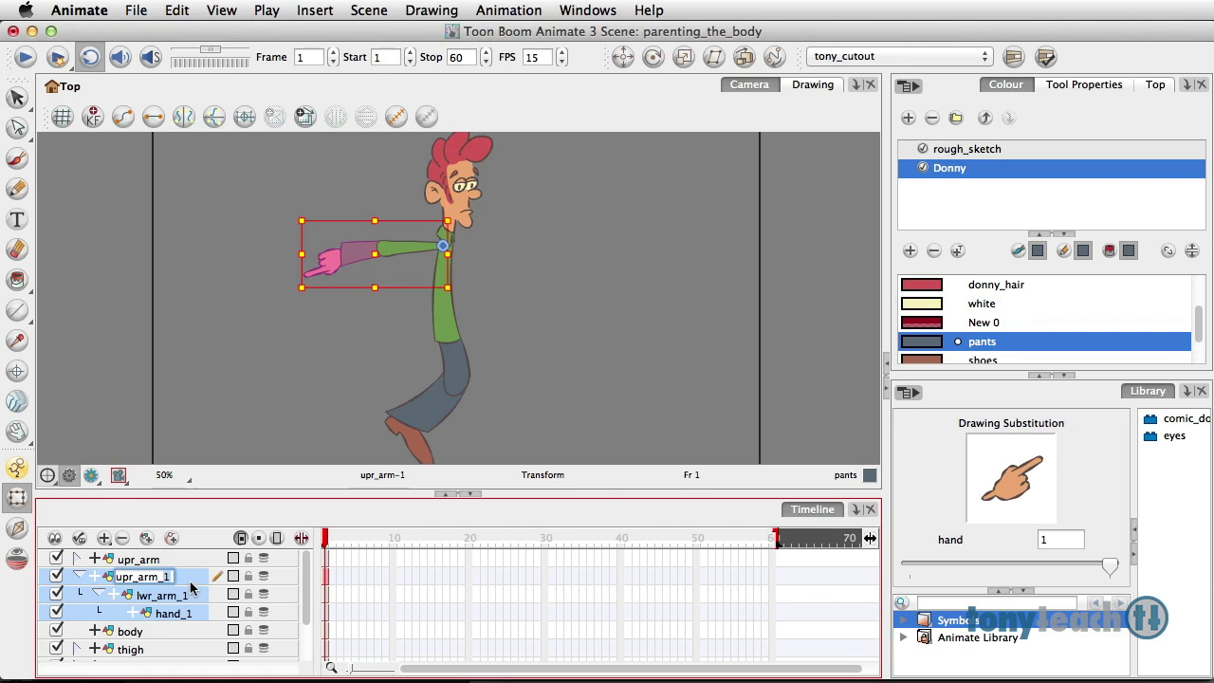
pyautogui.press('BackSpace')
pyautogui.write('F')
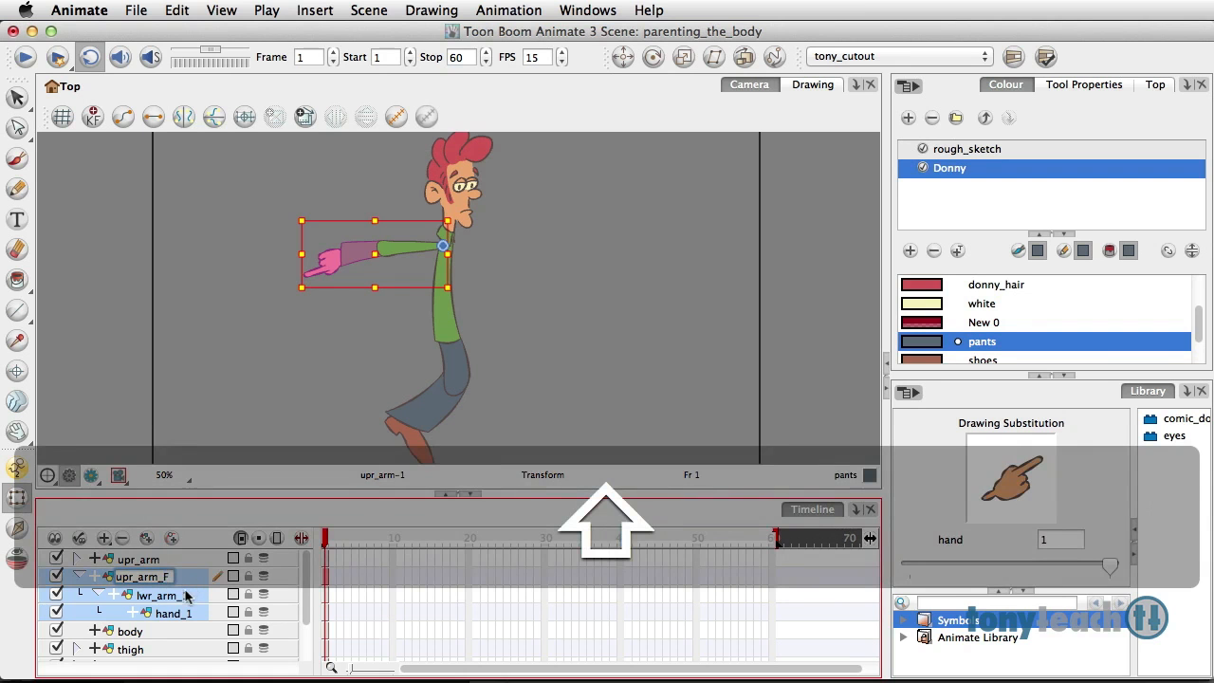
# Step: Rename the duplicated lower arm and hand layers lwr_arm_F and hand_F, and collapse the front arm hierarchy
pyautogui.doubleClick(184, 599)
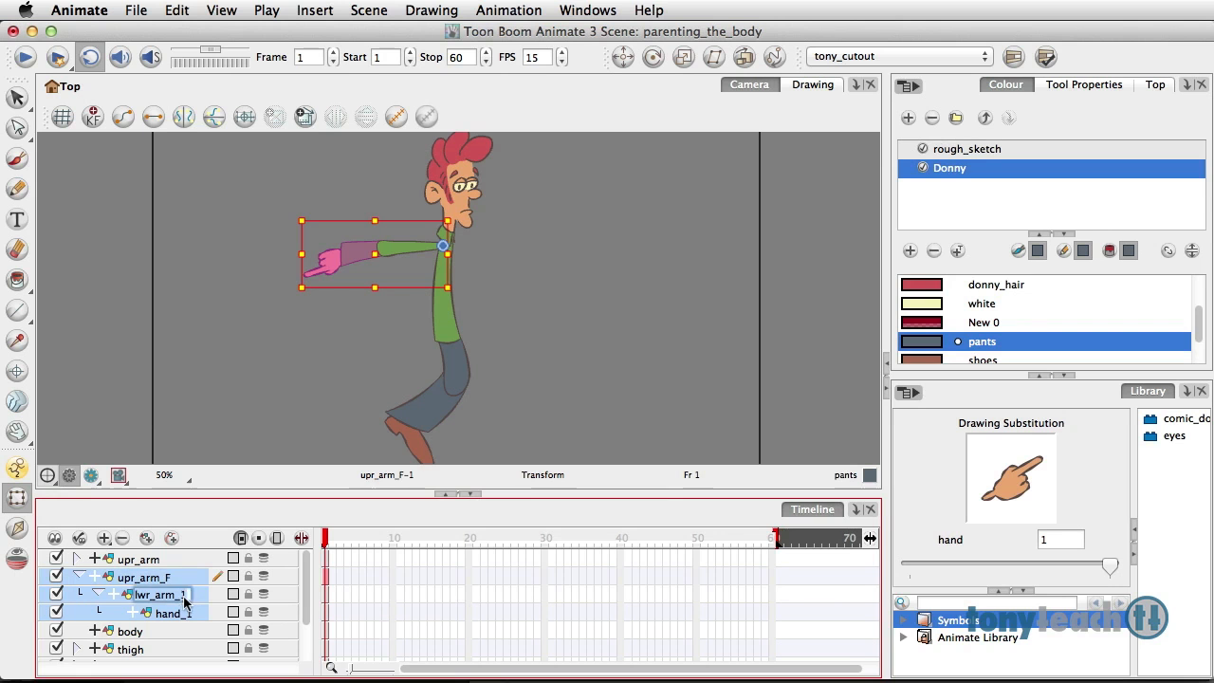
pyautogui.press('shift')
pyautogui.press('BackSpace')
pyautogui.write('F')
pyautogui.doubleClick(182, 612)
pyautogui.press('BackSpace')
pyautogui.write('F')
pyautogui.press('Return')
pyautogui.click(142, 576)
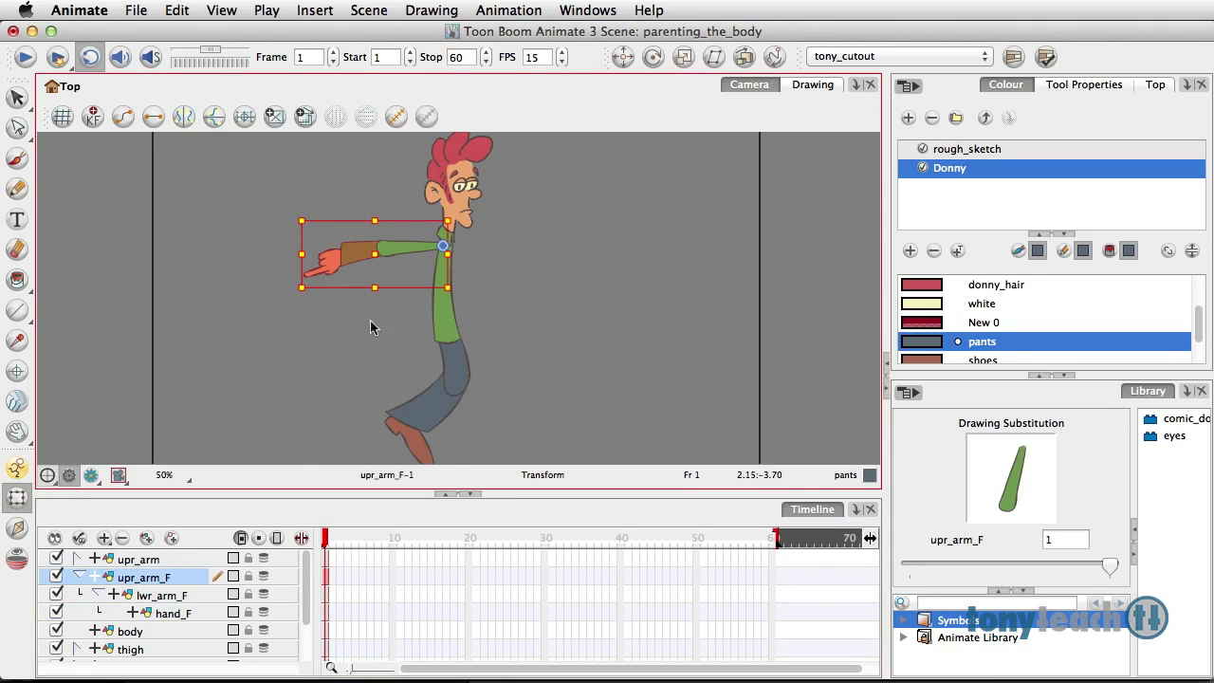
pyautogui.click(525, 297)
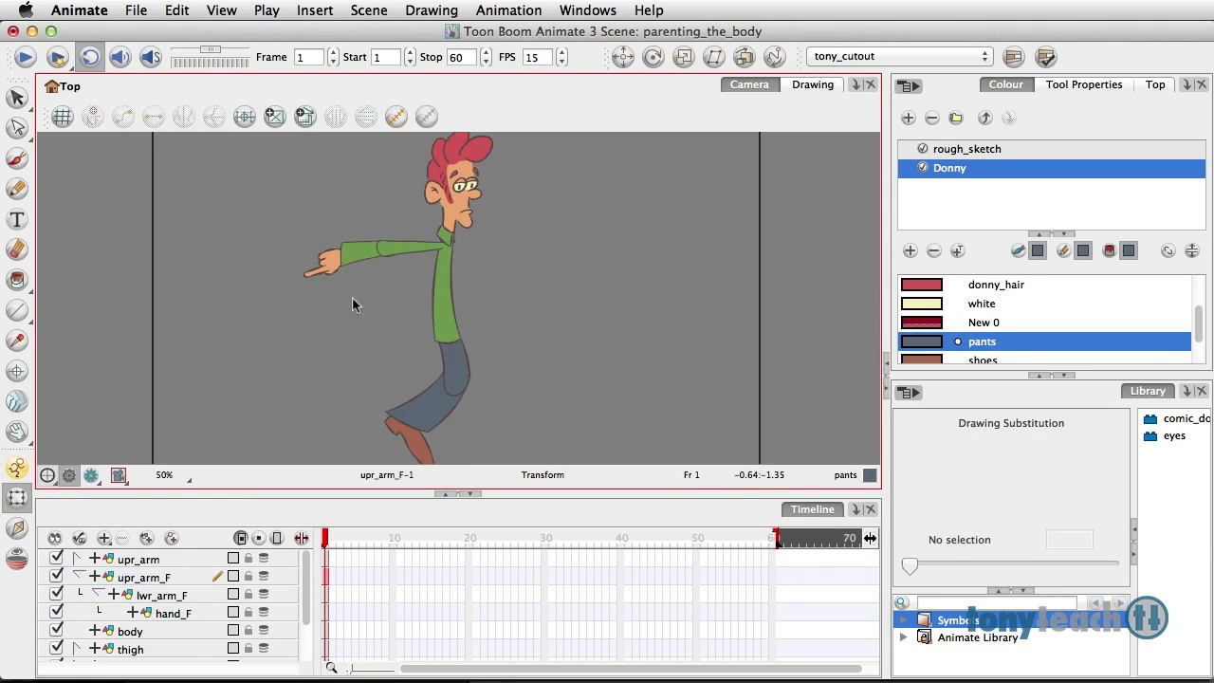
pyautogui.click(77, 576)
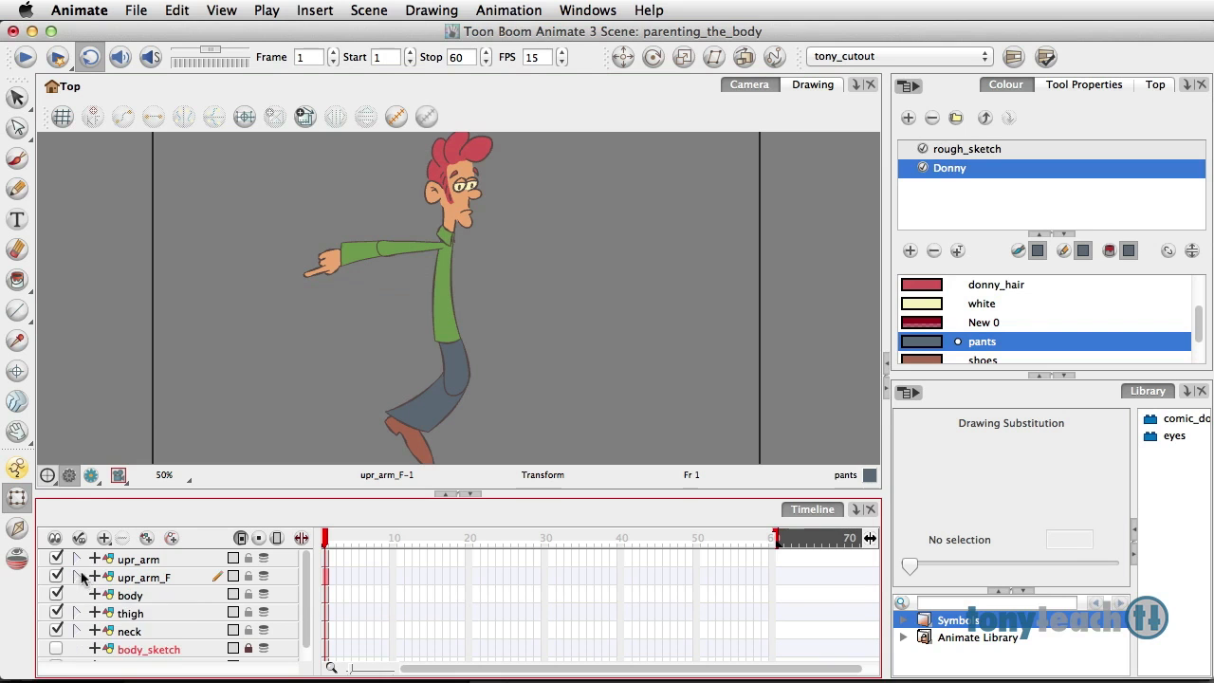
# Step: Rename the original arm layers upr_arm_B, lwr_arm_B and hand_B, and collapse their hierarchy
pyautogui.click(77, 558)
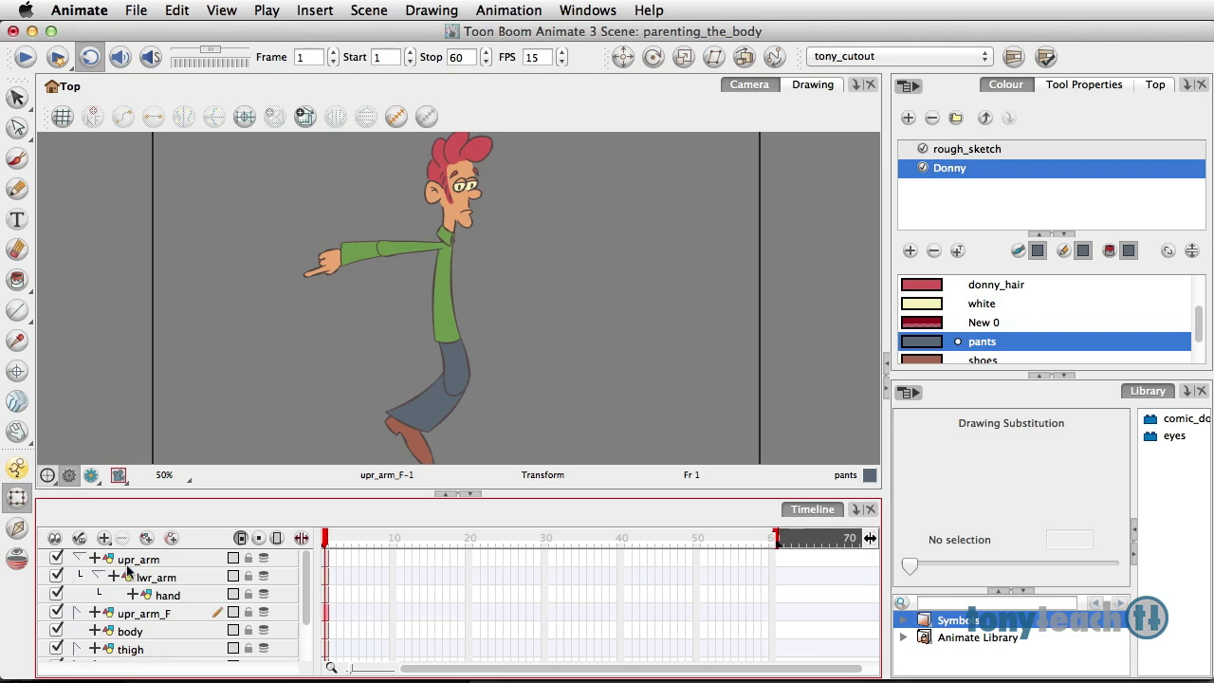
pyautogui.click(155, 561)
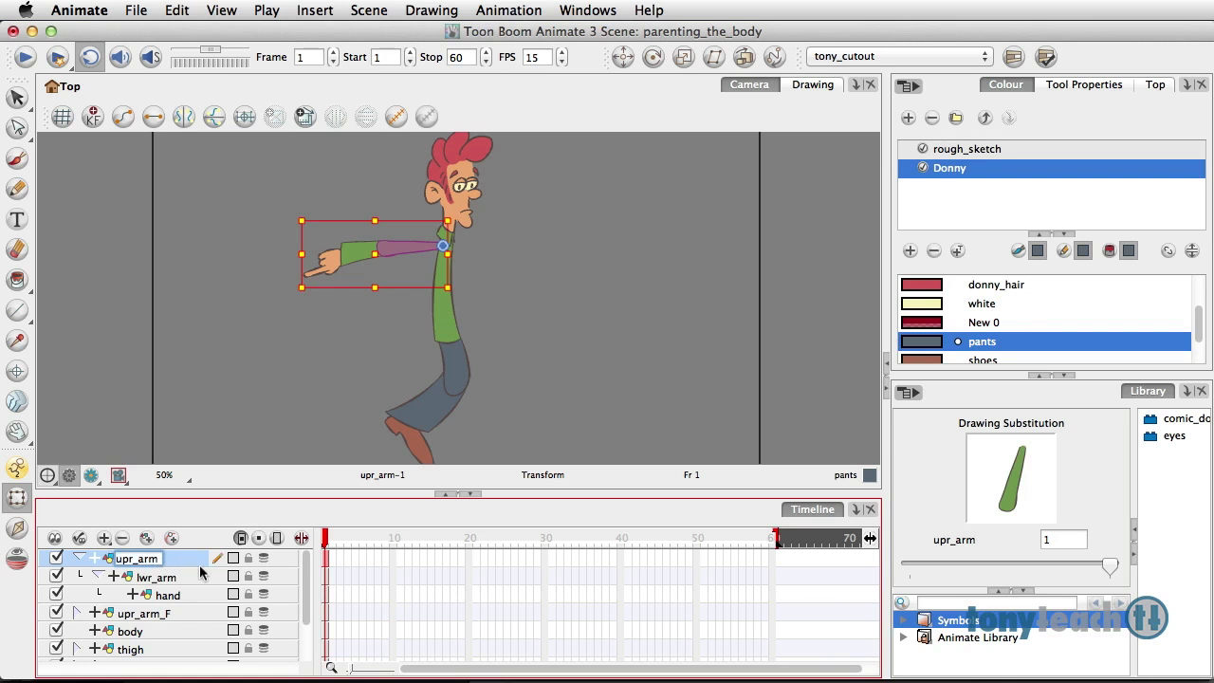
pyautogui.write('_B')
pyautogui.click(175, 579)
pyautogui.doubleClick(174, 580)
pyautogui.write('_B')
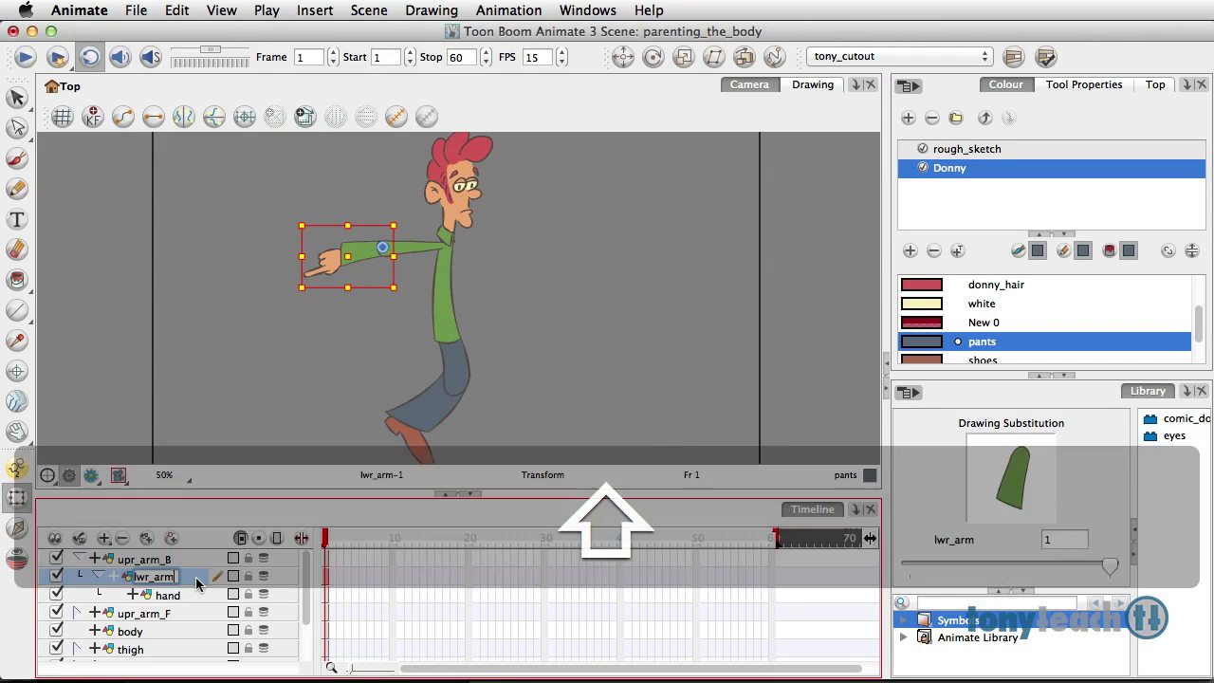
pyautogui.doubleClick(175, 595)
pyautogui.write('_B')
pyautogui.click(202, 613)
pyautogui.click(79, 558)
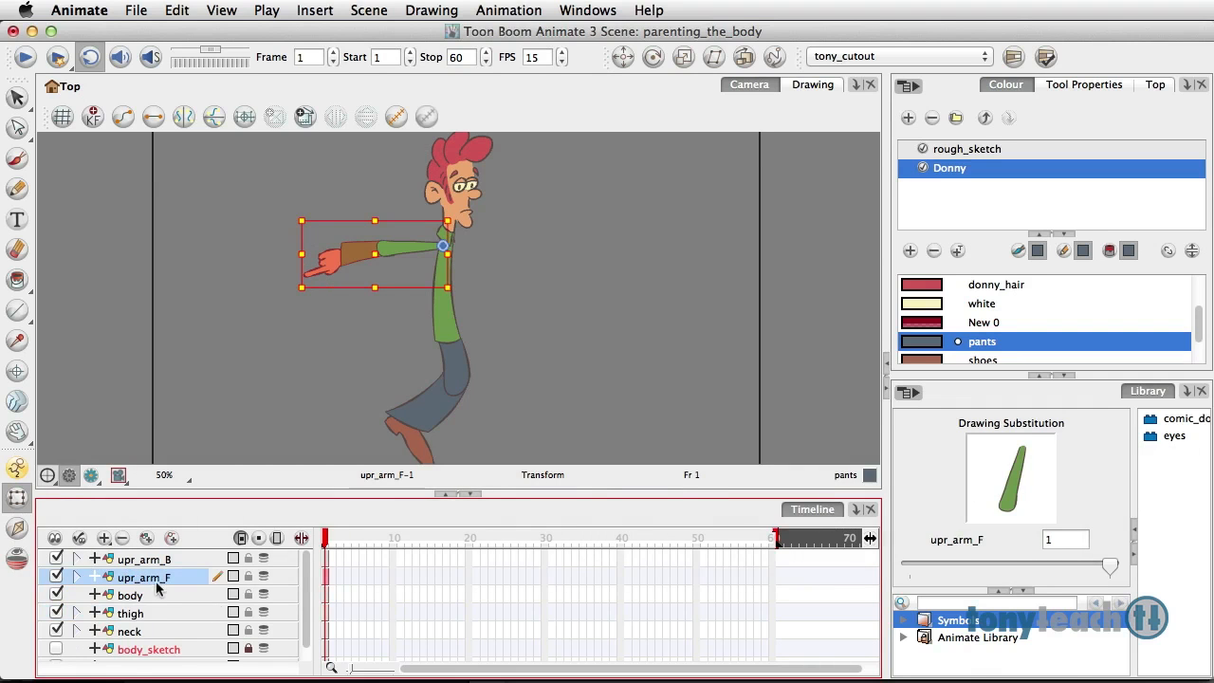
# Step: Move the upr_arm_B layer directly below body and rotate the back arm to point forward and downward in front of the character
pyautogui.click(136, 560)
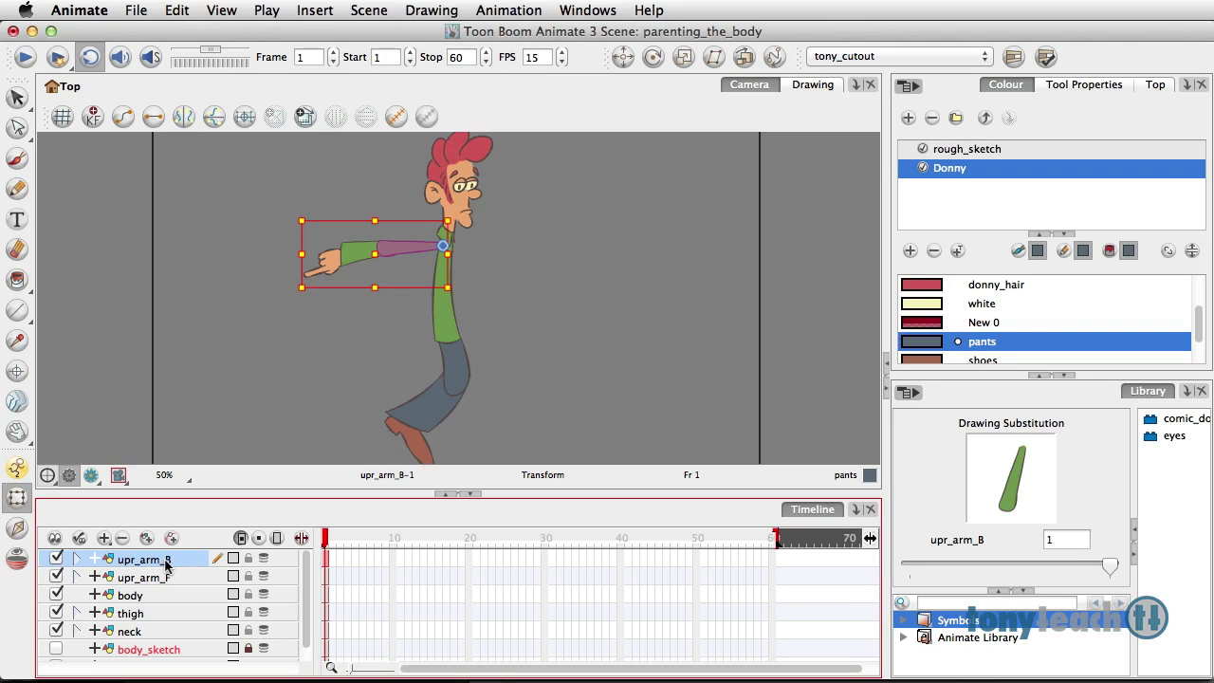
pyautogui.moveTo(166, 567); pyautogui.dragTo(156, 600)
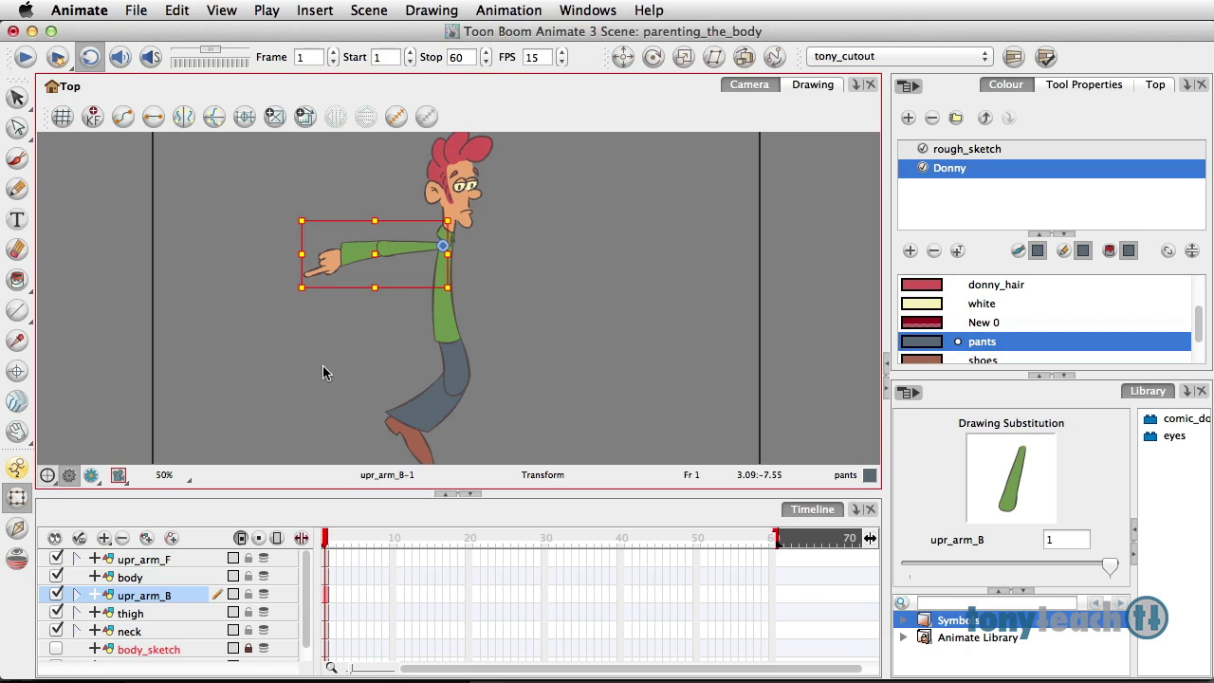
pyautogui.moveTo(453, 297); pyautogui.dragTo(460, 211)
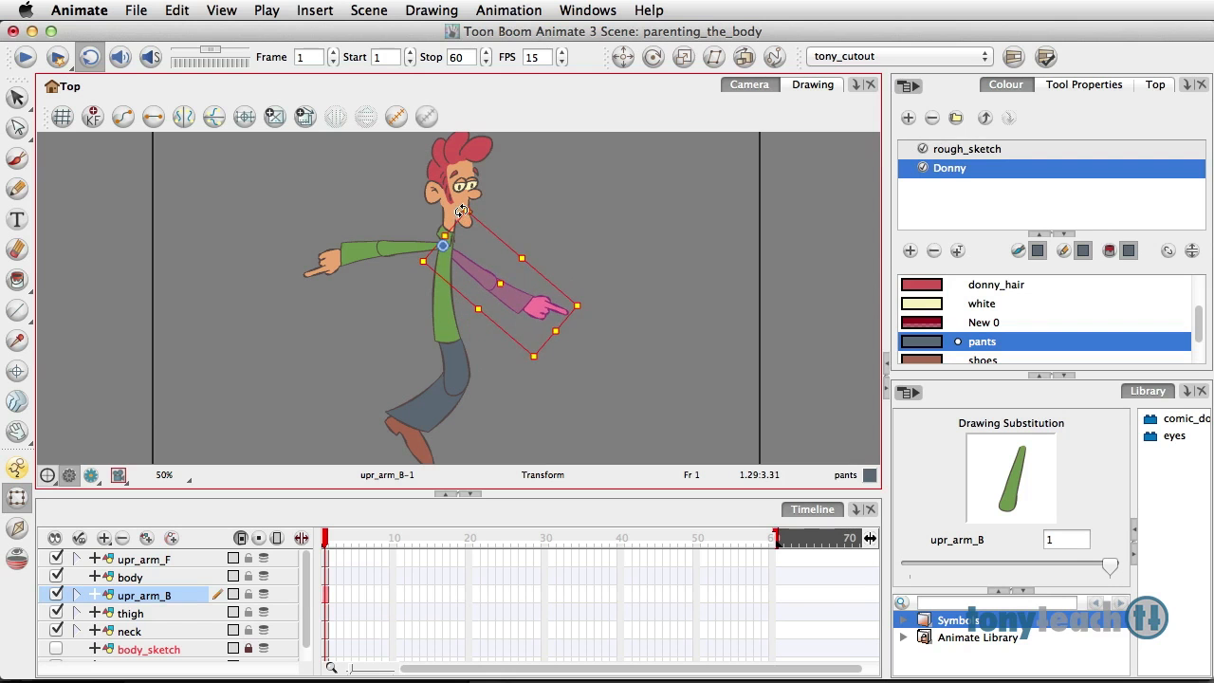
pyautogui.click(566, 221)
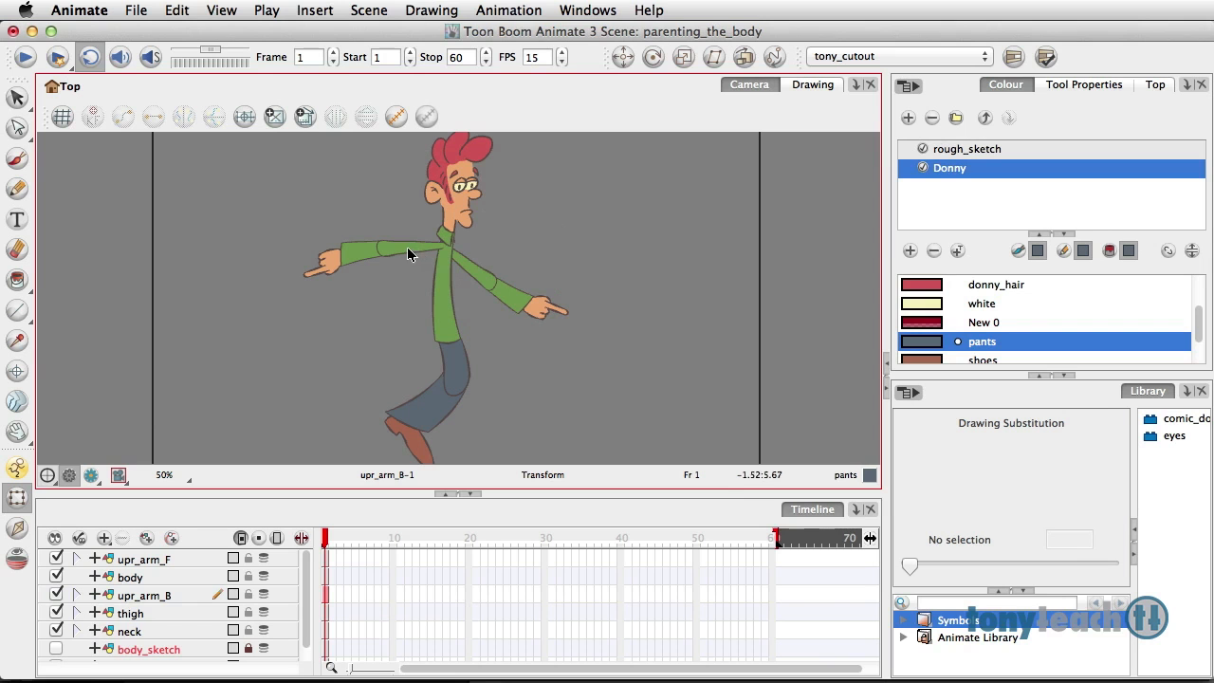
pyautogui.click(542, 315)
pyautogui.click(1111, 568)
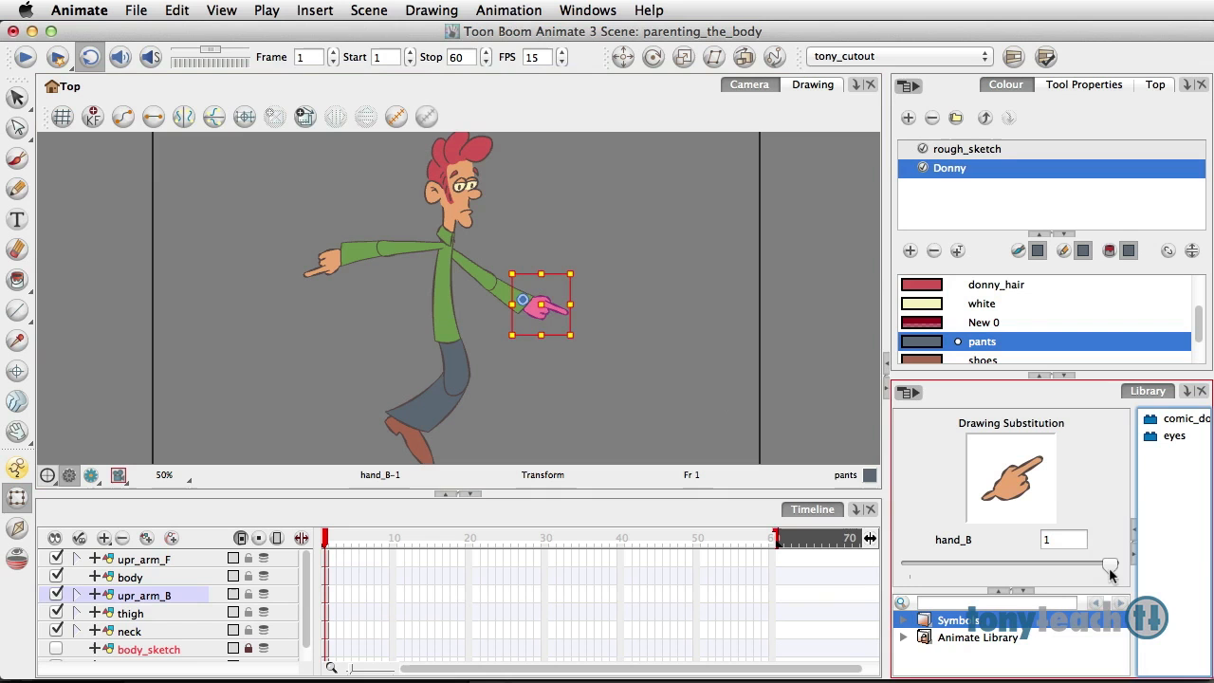
pyautogui.click(591, 316)
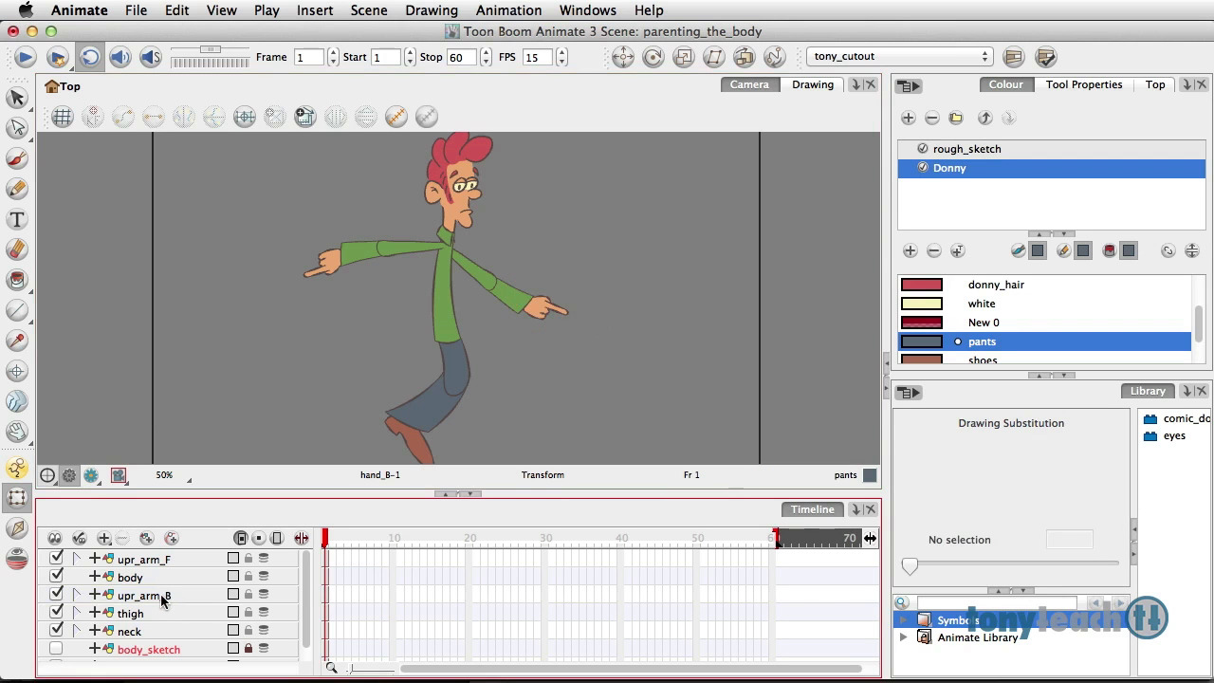
# Step: Duplicate the thigh layer together with its attached calf and foot
pyautogui.click(148, 614)
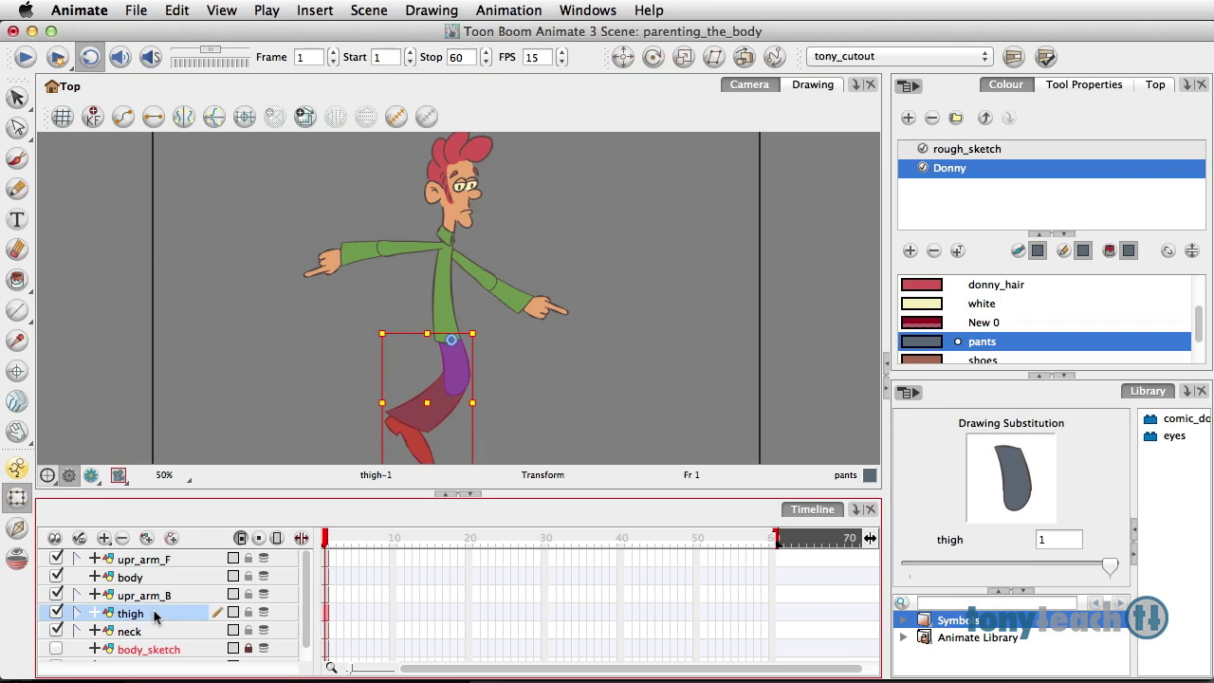
pyautogui.rightClick(153, 614)
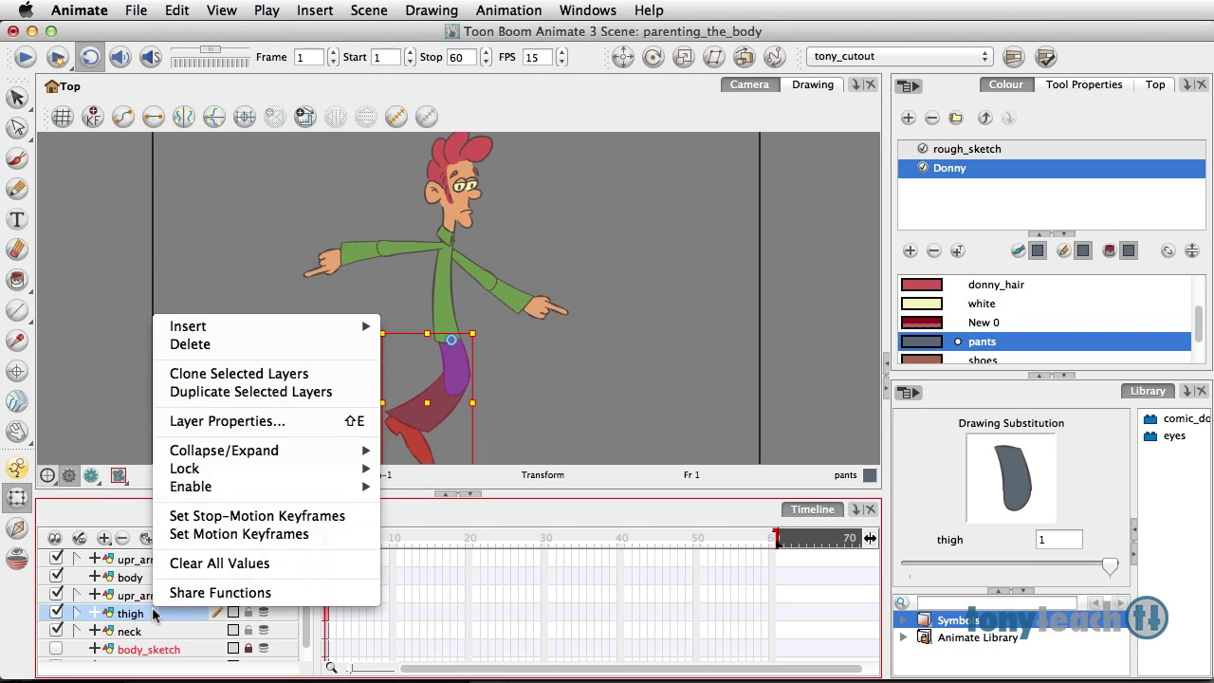
pyautogui.click(238, 392)
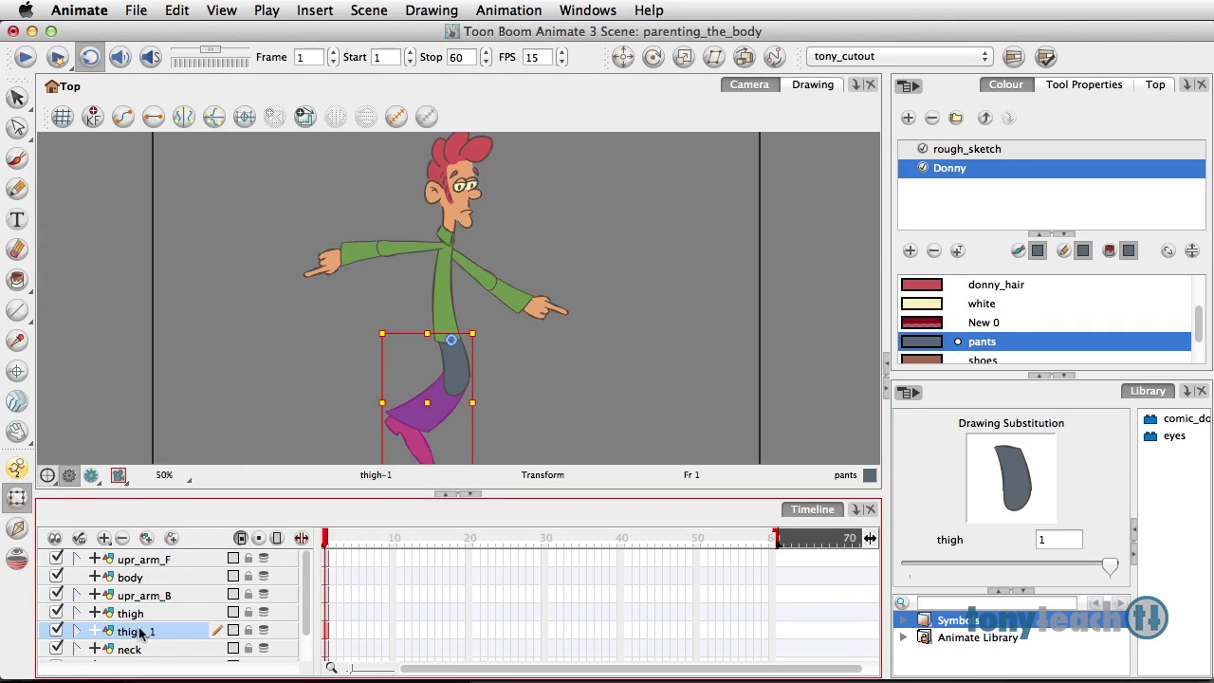
# Step: Rename the duplicated leg layers thigh_F, calf_F and foot_F, and collapse their hierarchy
pyautogui.scroll(-2, 133, 626)
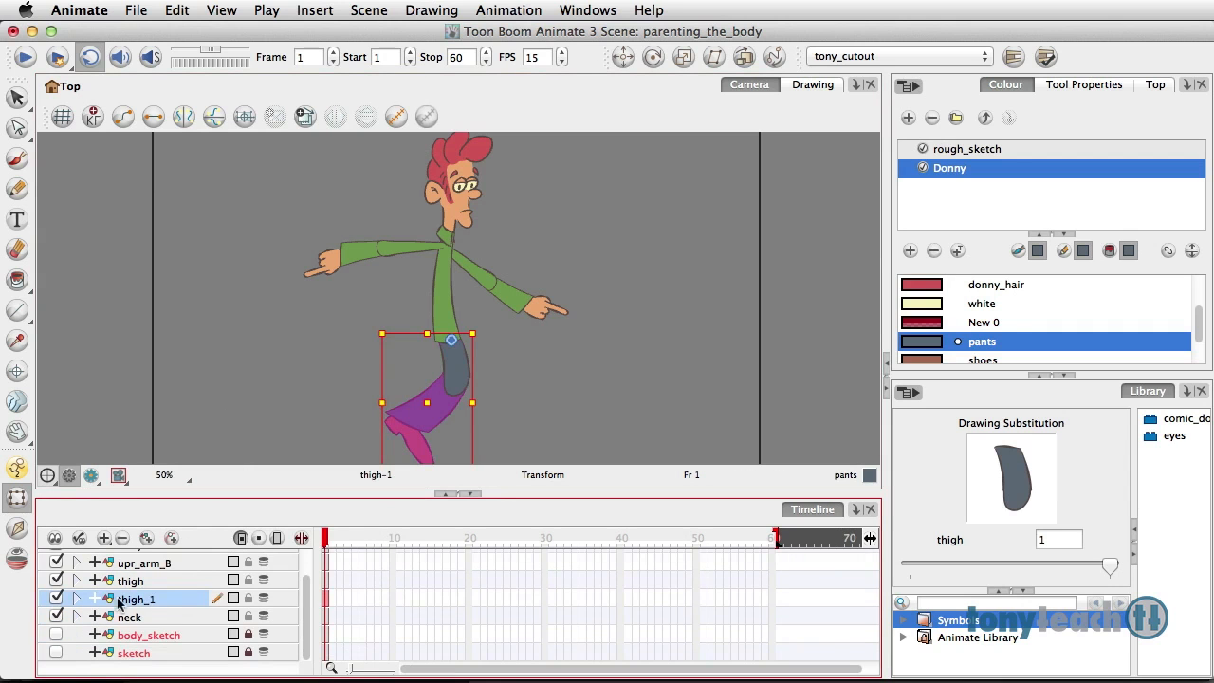
pyautogui.click(79, 599)
pyautogui.doubleClick(149, 601)
pyautogui.click(155, 599)
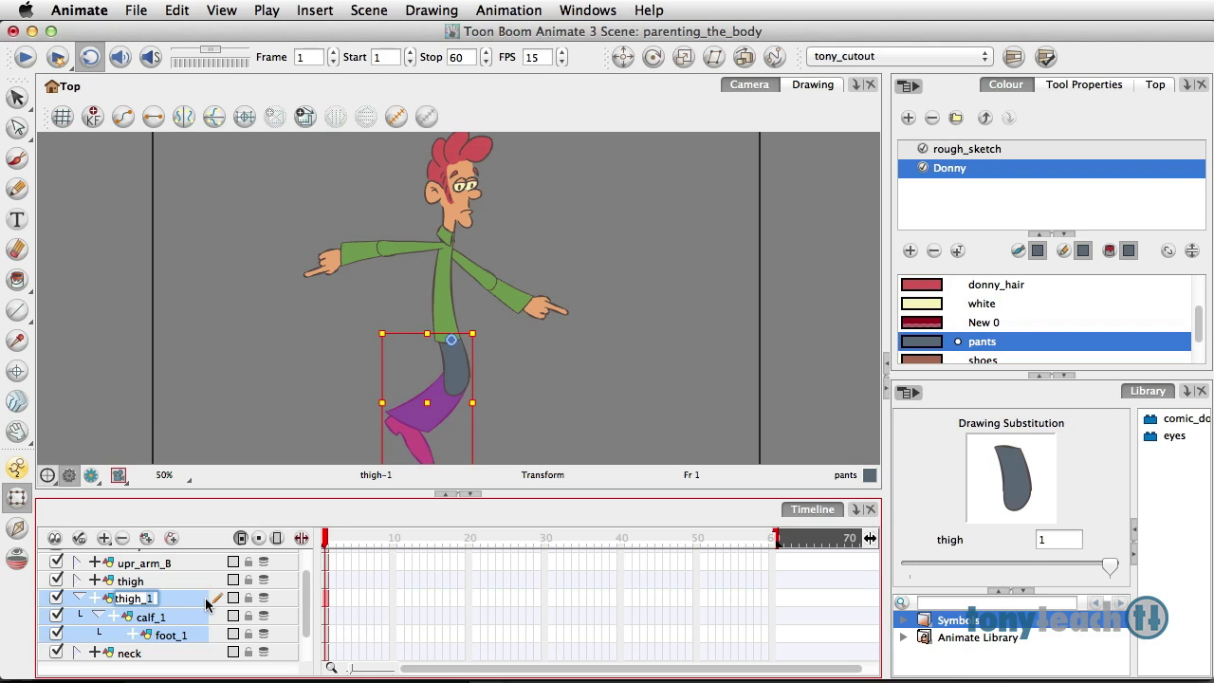
pyautogui.press('BackSpace')
pyautogui.write('F')
pyautogui.doubleClick(158, 617)
pyautogui.press('BackSpace')
pyautogui.write('F')
pyautogui.doubleClick(171, 634)
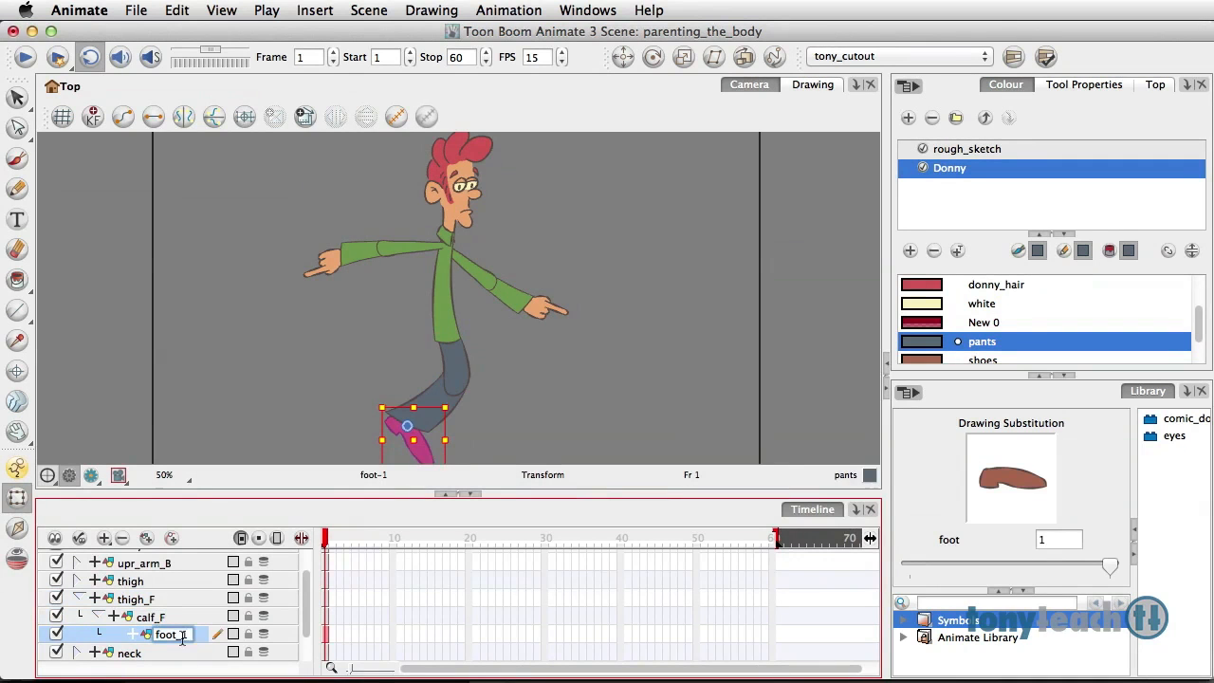
pyautogui.press('BackSpace')
pyautogui.write('F')
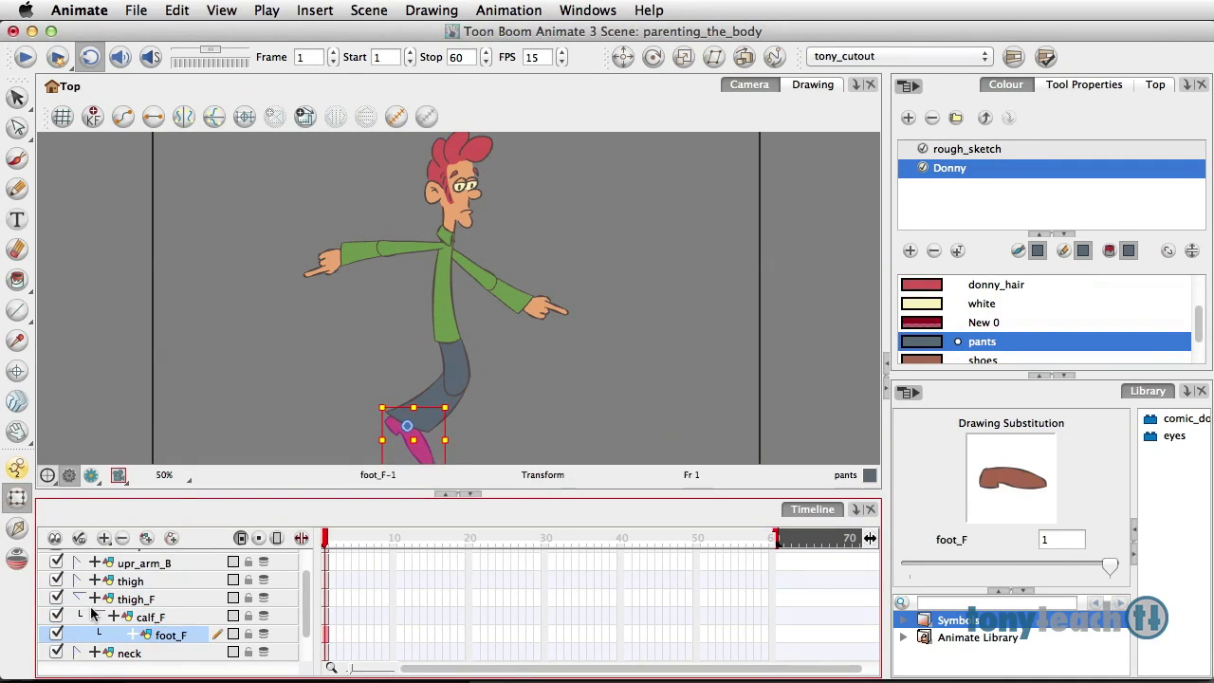
pyautogui.click(79, 599)
# Step: Add the suffix _B to the names of the original thigh, calf and foot layers
pyautogui.click(145, 582)
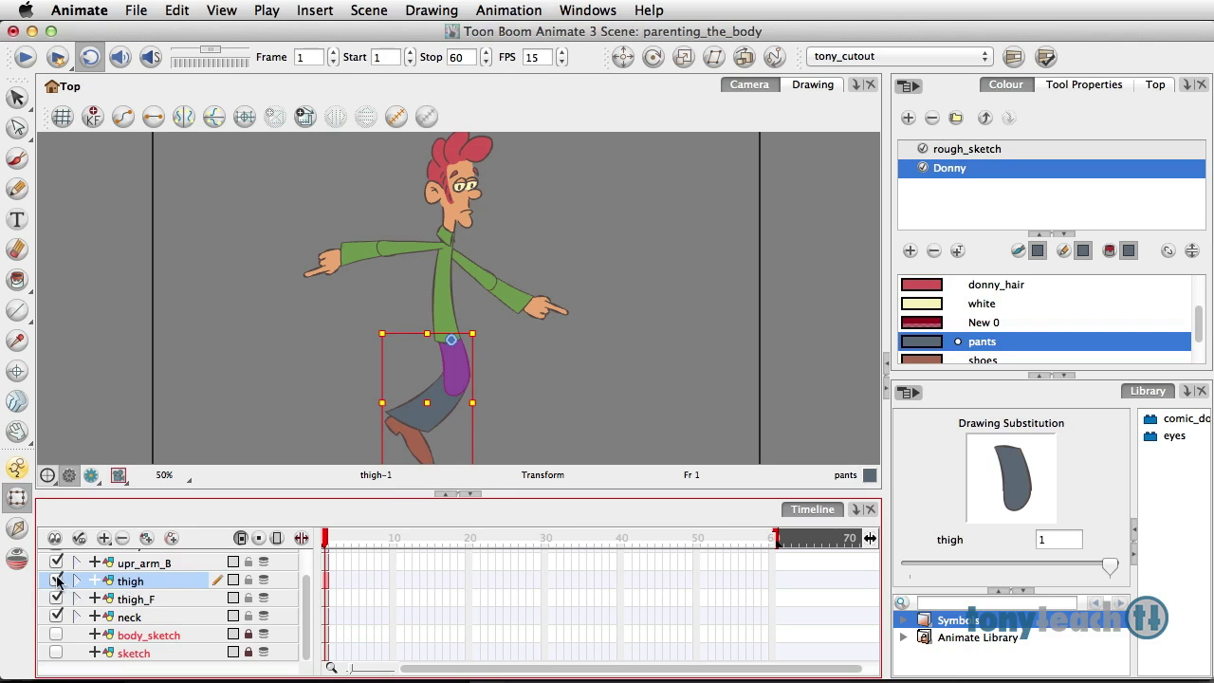
pyautogui.click(78, 580)
pyautogui.doubleClick(140, 582)
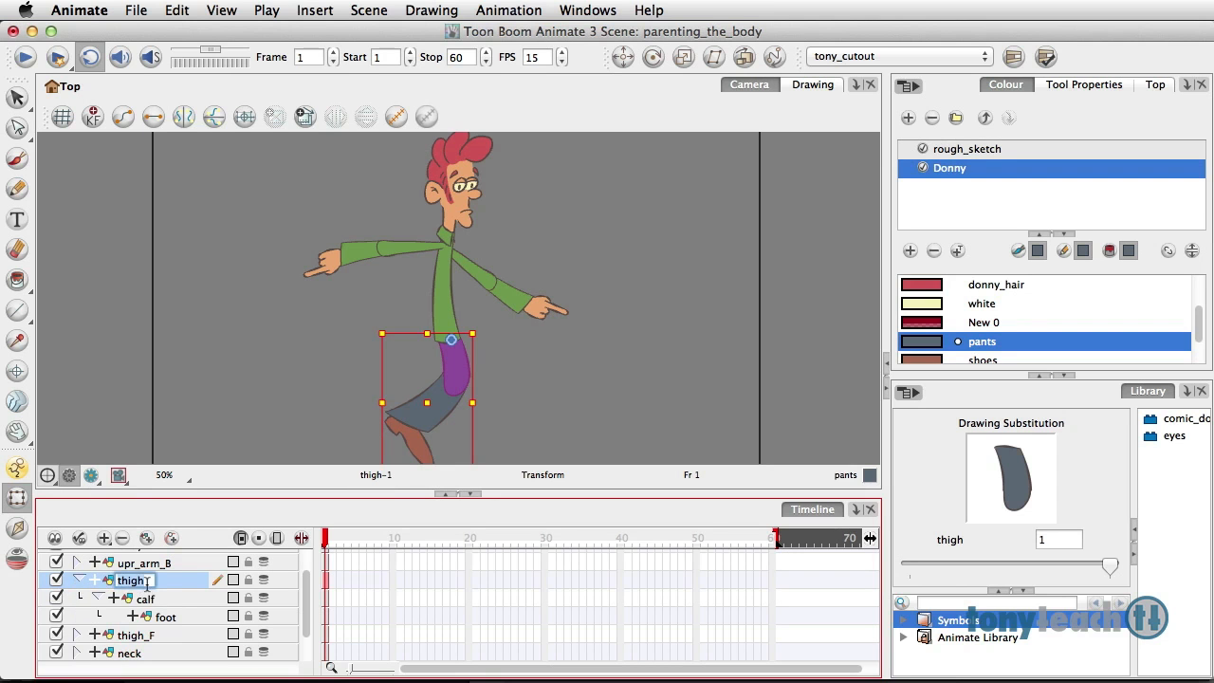
pyautogui.write('_B')
pyautogui.click(158, 601)
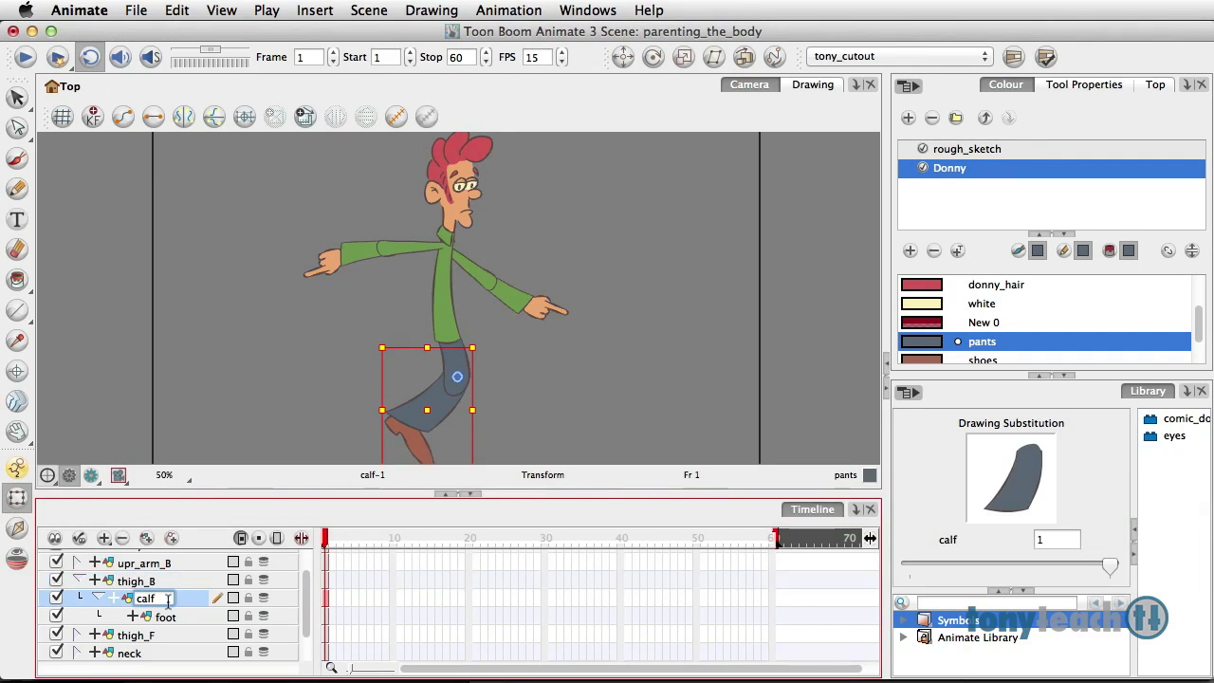
pyautogui.click(171, 618)
pyautogui.doubleClick(166, 617)
pyautogui.write('_B')
# Step: Collapse the back leg hierarchy and move the thigh_F layer above thigh_B
pyautogui.click(136, 634)
pyautogui.click(78, 580)
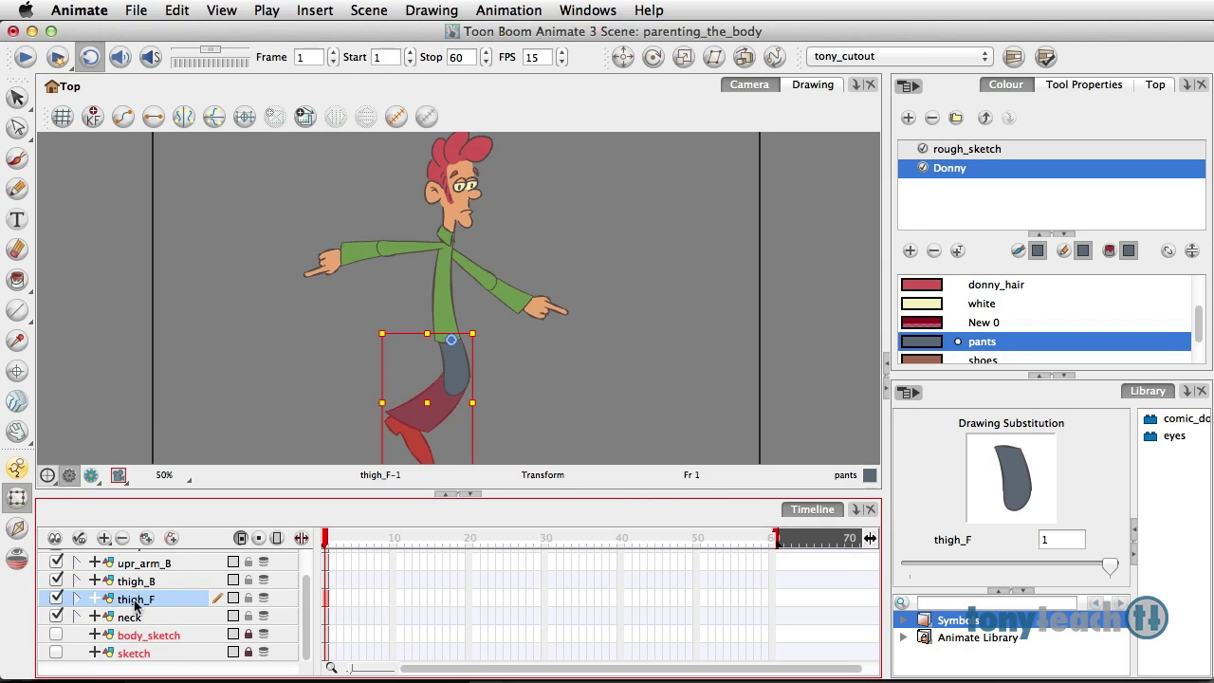
pyautogui.moveTo(139, 603); pyautogui.dragTo(139, 569)
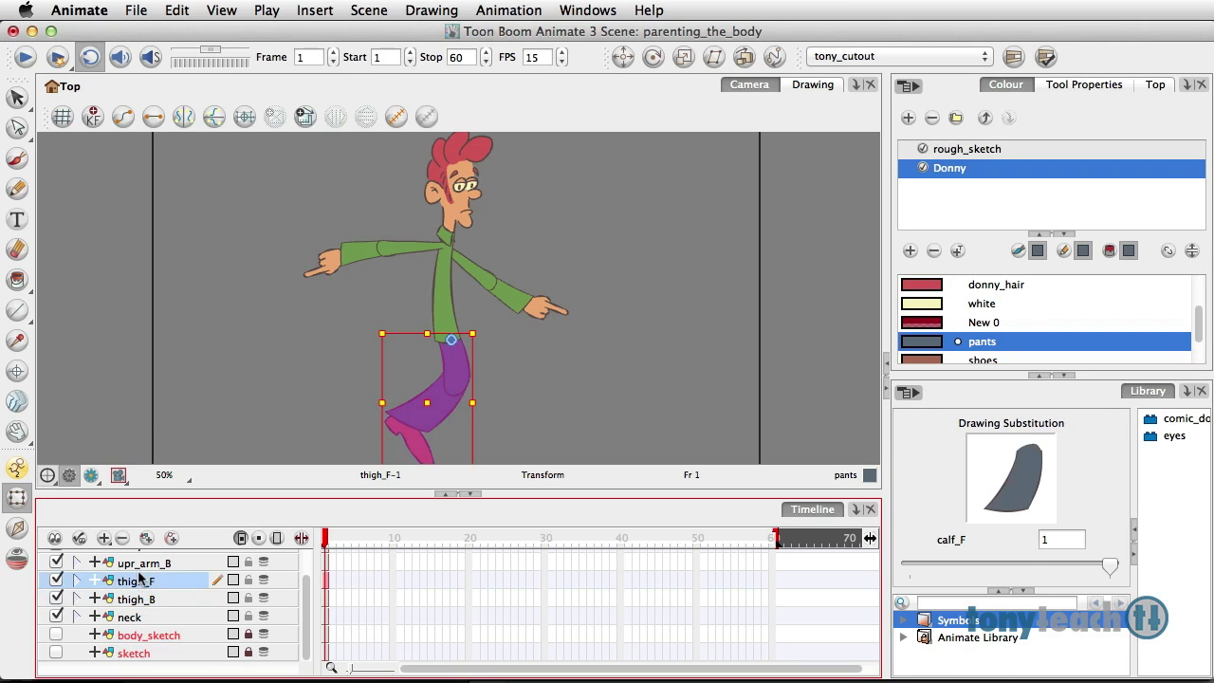
pyautogui.click(265, 407)
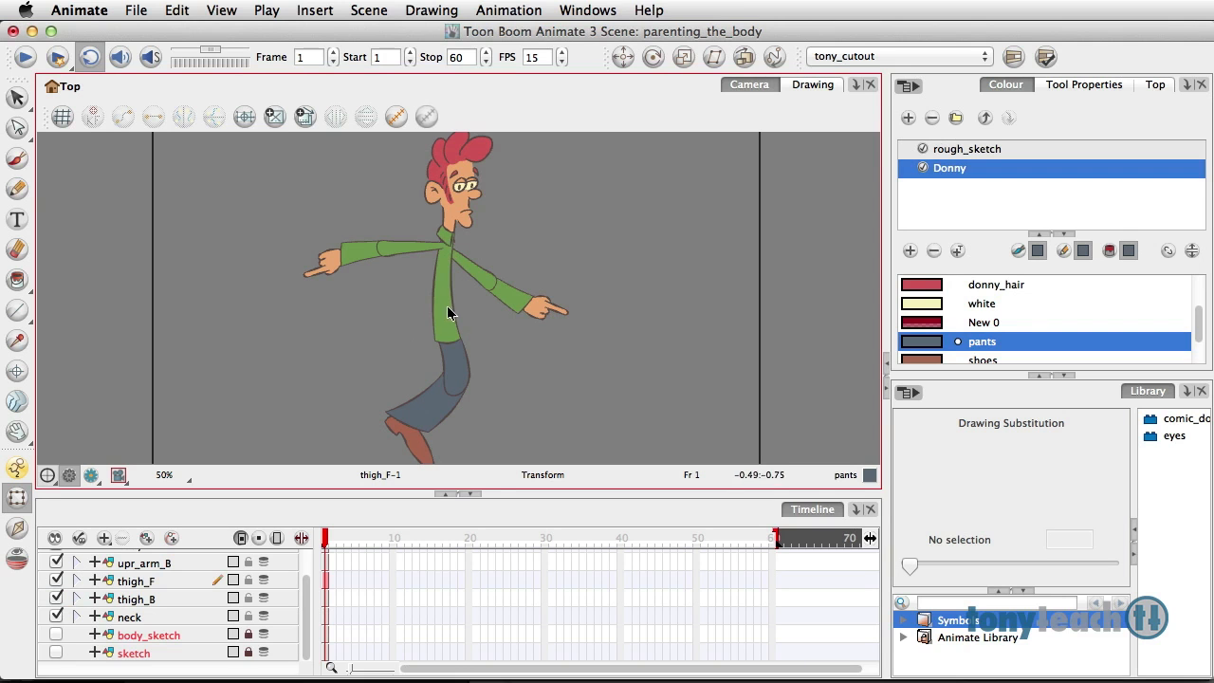
# Step: Nudge the whole front arm slightly toward the front of the body at the shoulder
pyautogui.click(419, 248)
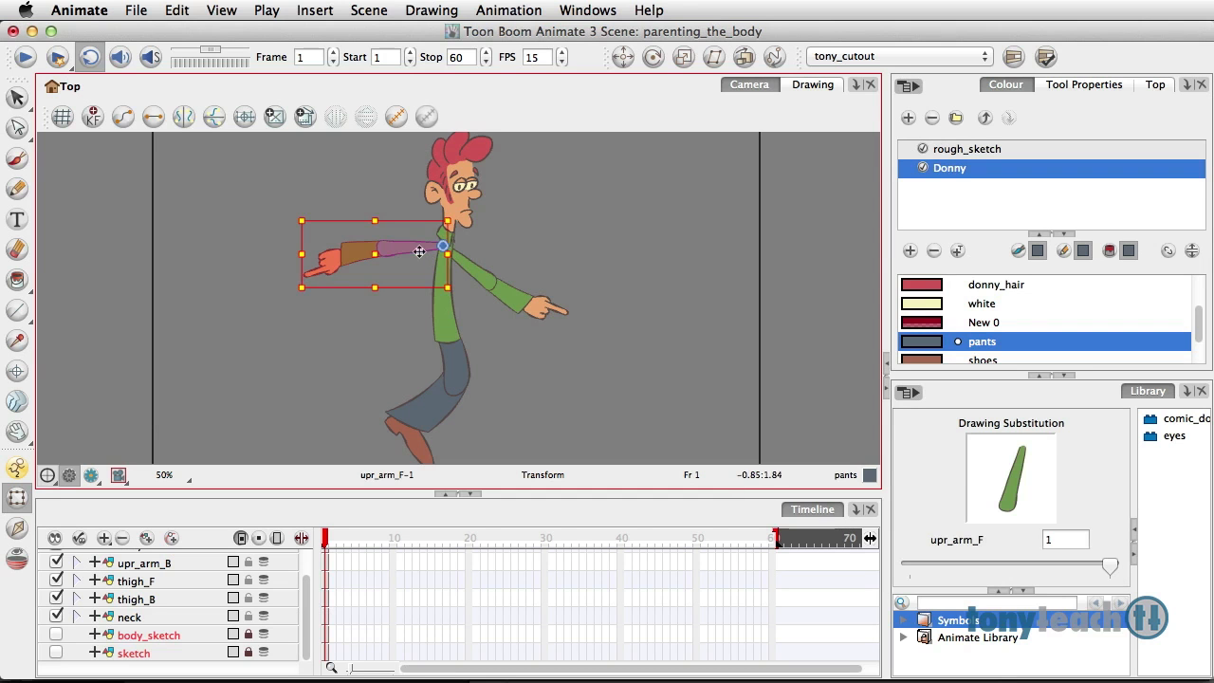
pyautogui.moveTo(405, 245); pyautogui.dragTo(410, 249)
pyautogui.moveTo(408, 246); pyautogui.dragTo(411, 247)
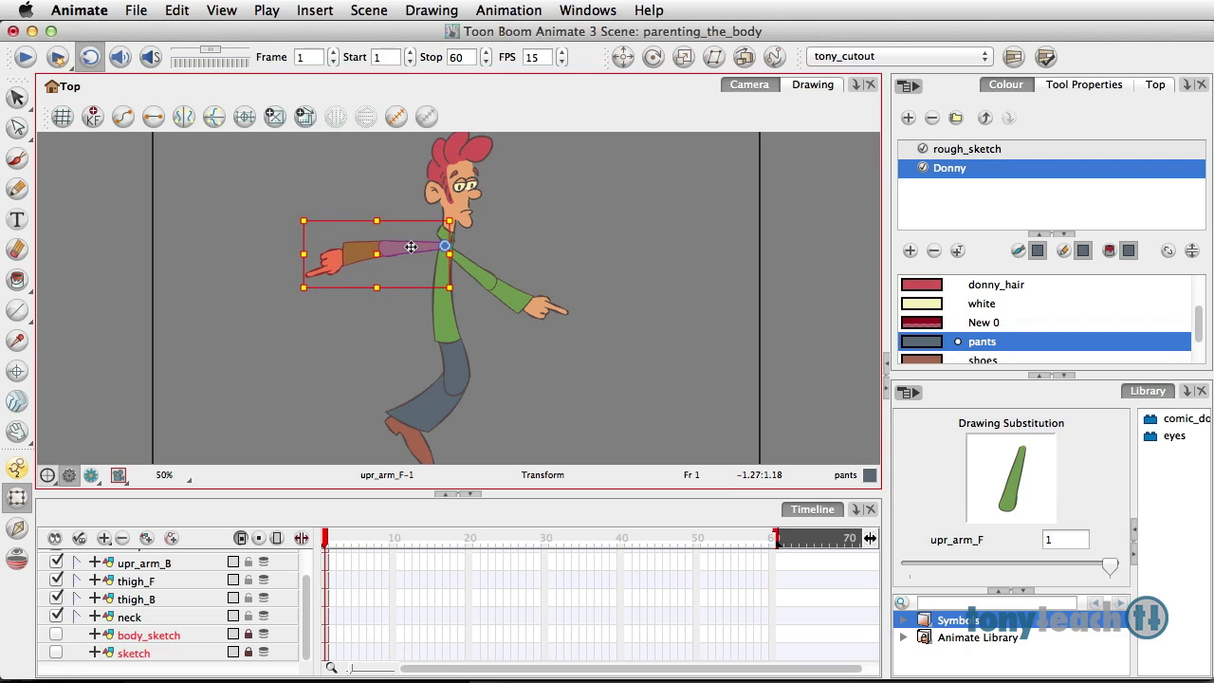
pyautogui.click(149, 566)
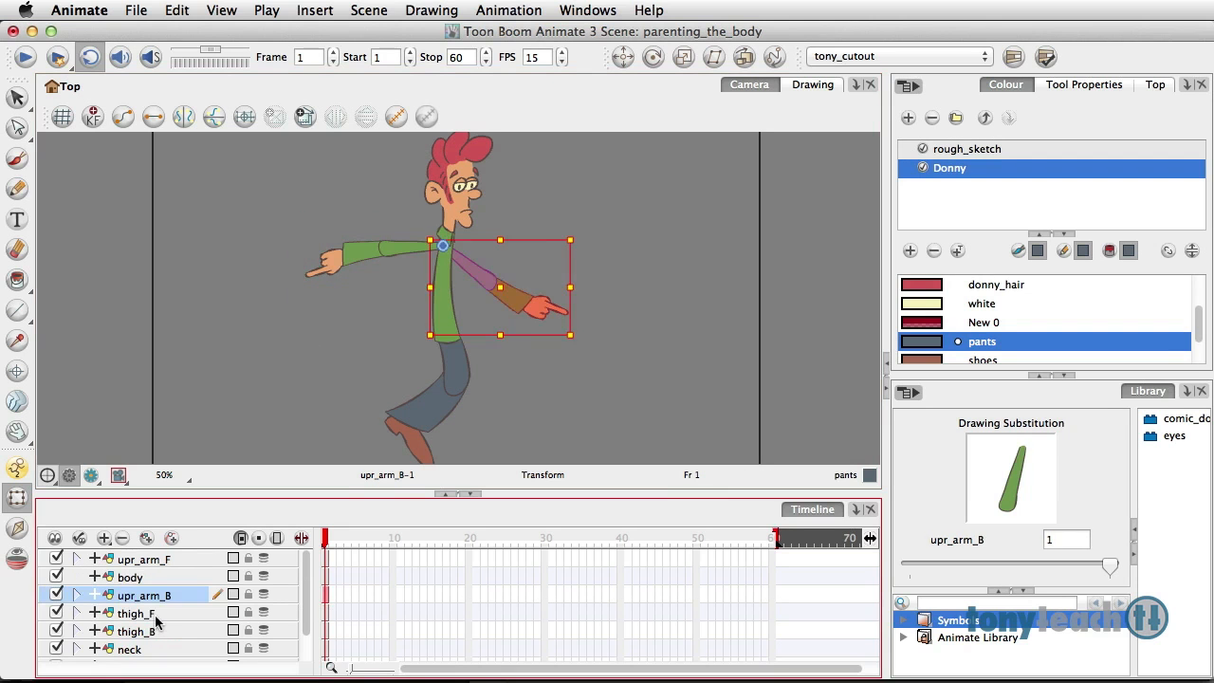
pyautogui.click(155, 616)
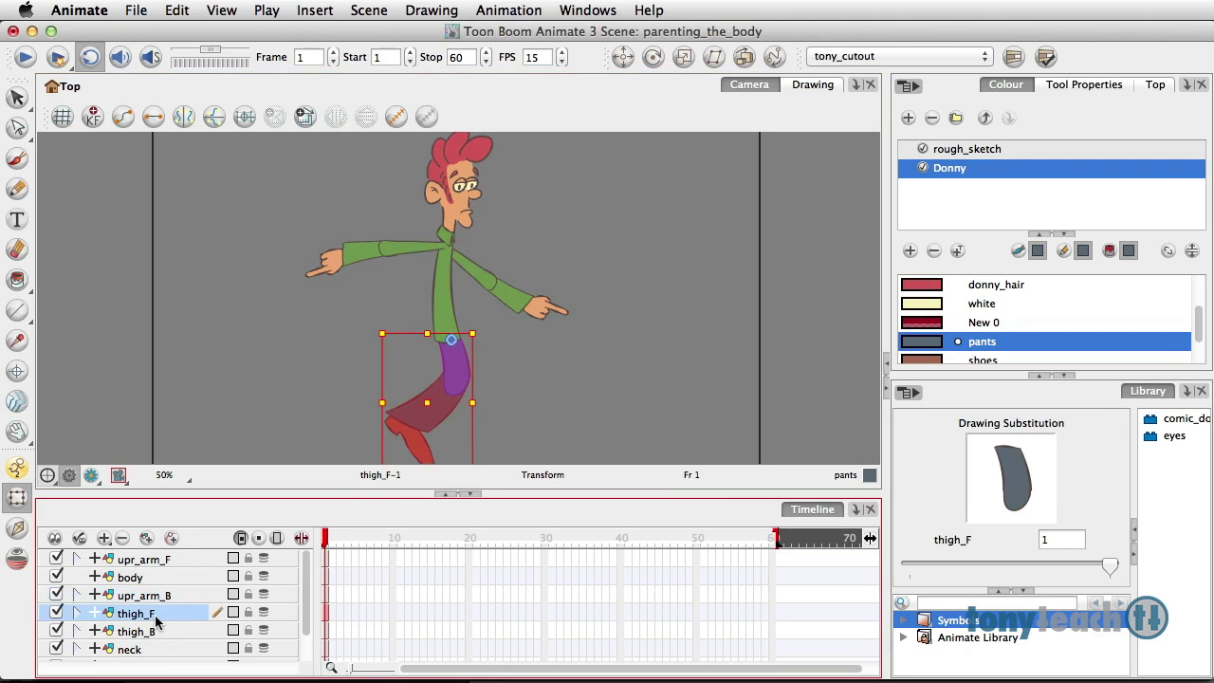
pyautogui.click(150, 563)
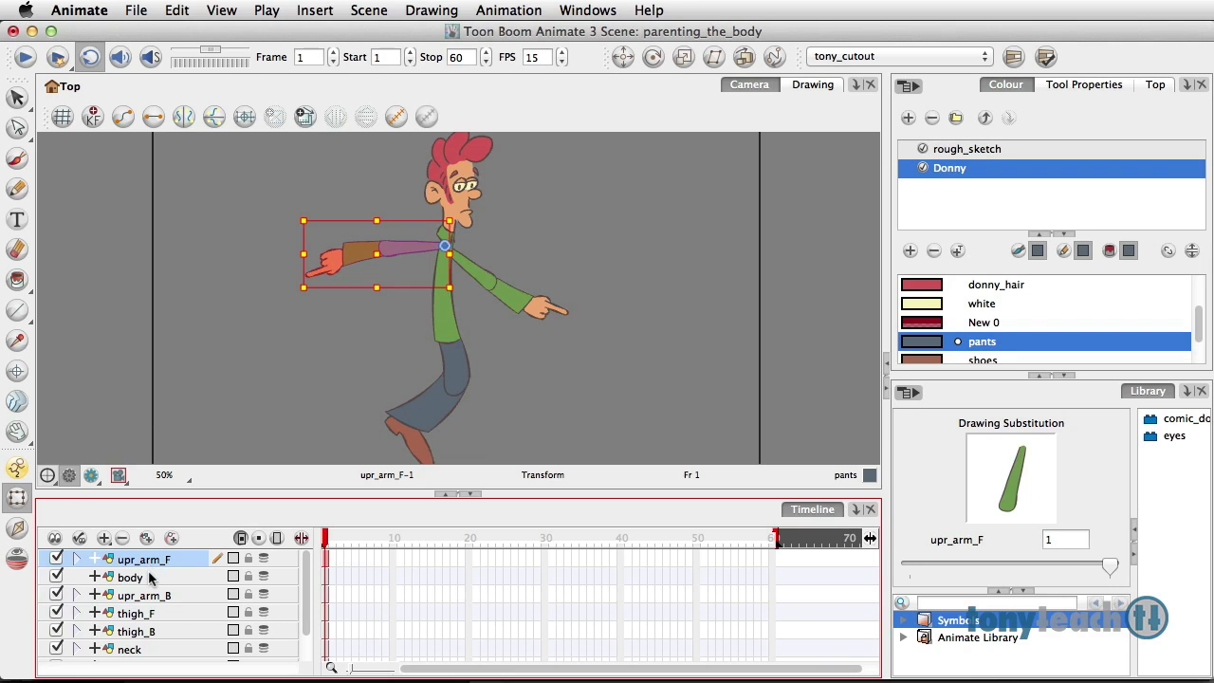
pyautogui.click(152, 578)
pyautogui.click(159, 596)
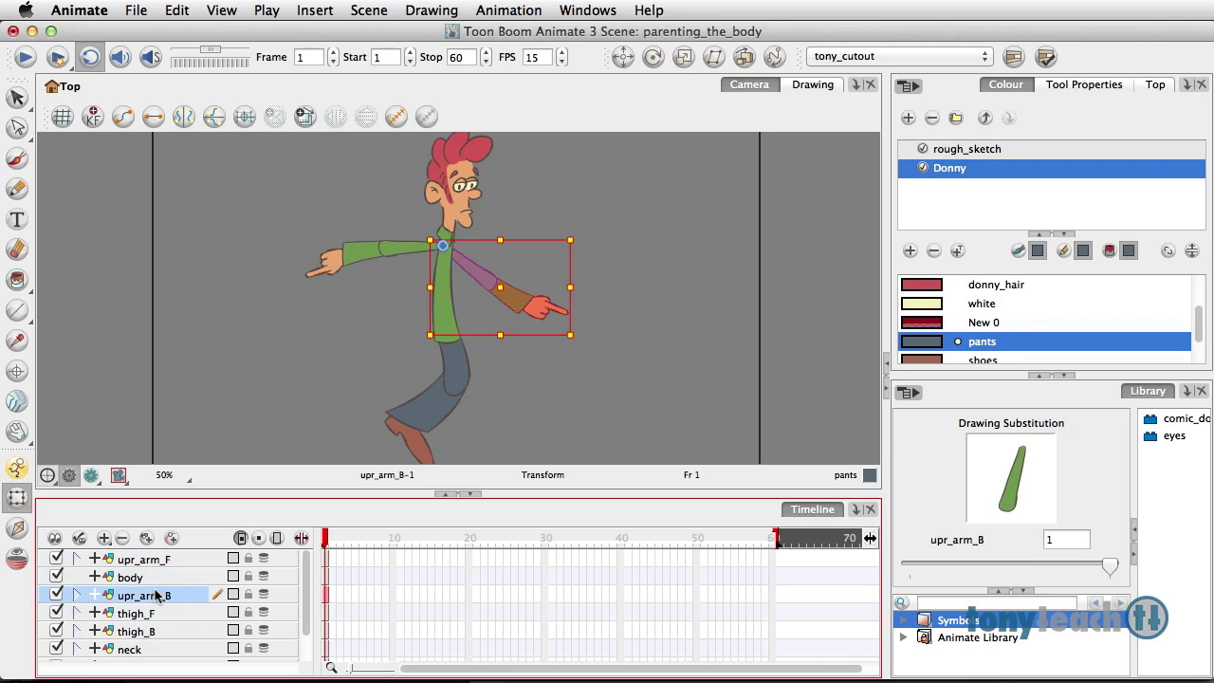
# Step: Rotate the thigh_F leg backward and the thigh_B leg forward around the hip to spread the legs into a stride
pyautogui.click(153, 614)
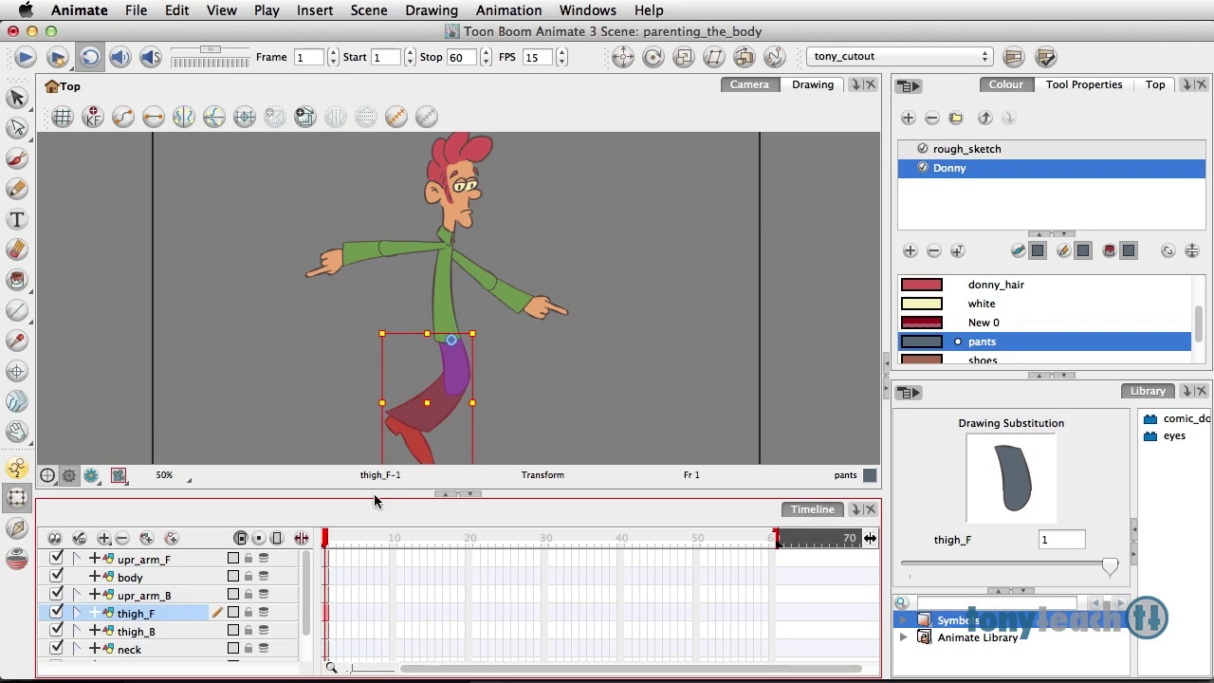
pyautogui.moveTo(486, 322); pyautogui.dragTo(486, 349)
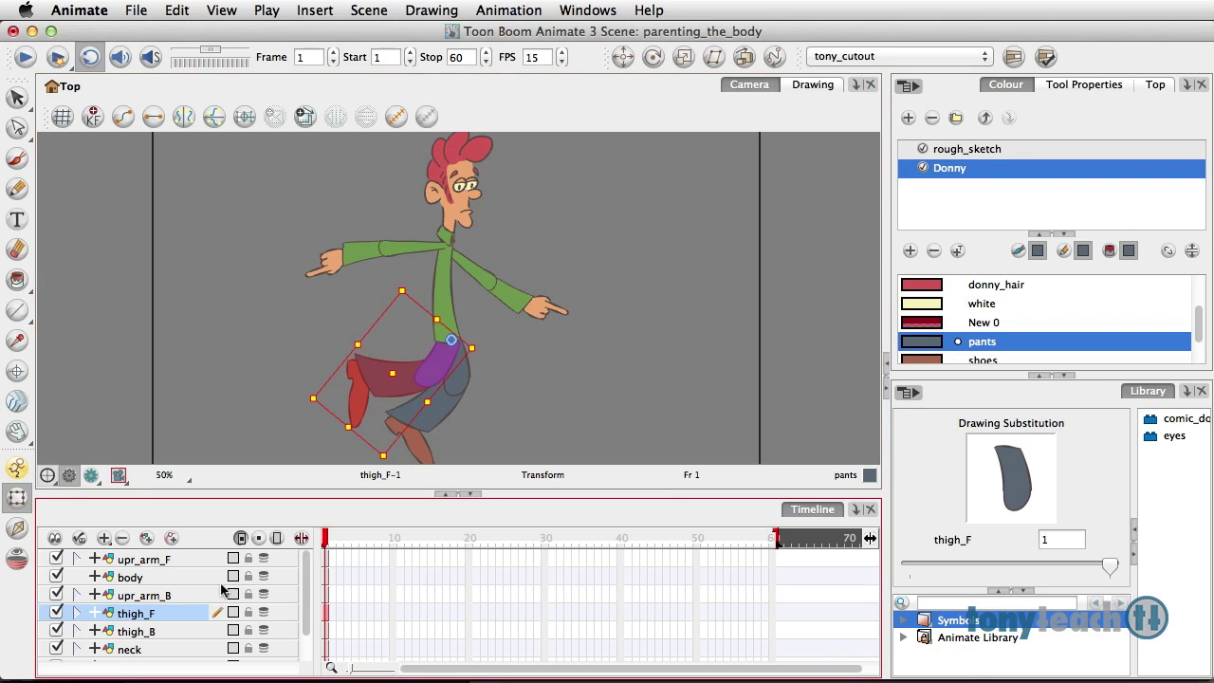
pyautogui.click(159, 635)
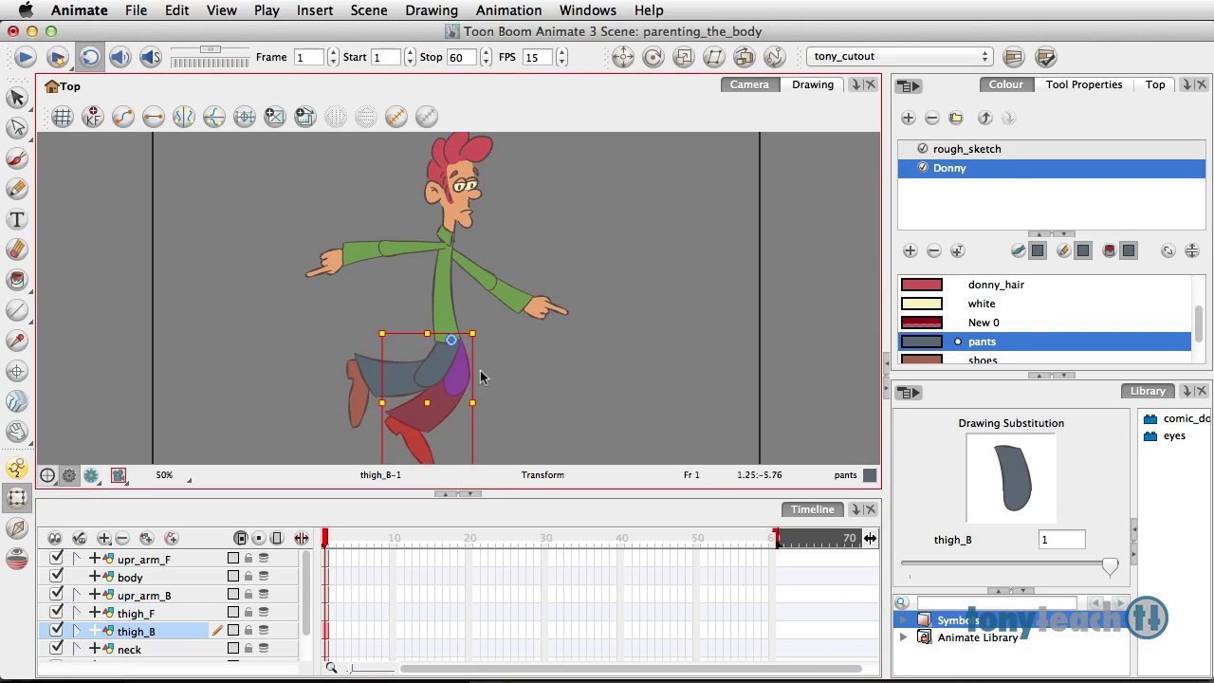
pyautogui.moveTo(481, 324); pyautogui.dragTo(472, 305)
pyautogui.click(508, 342)
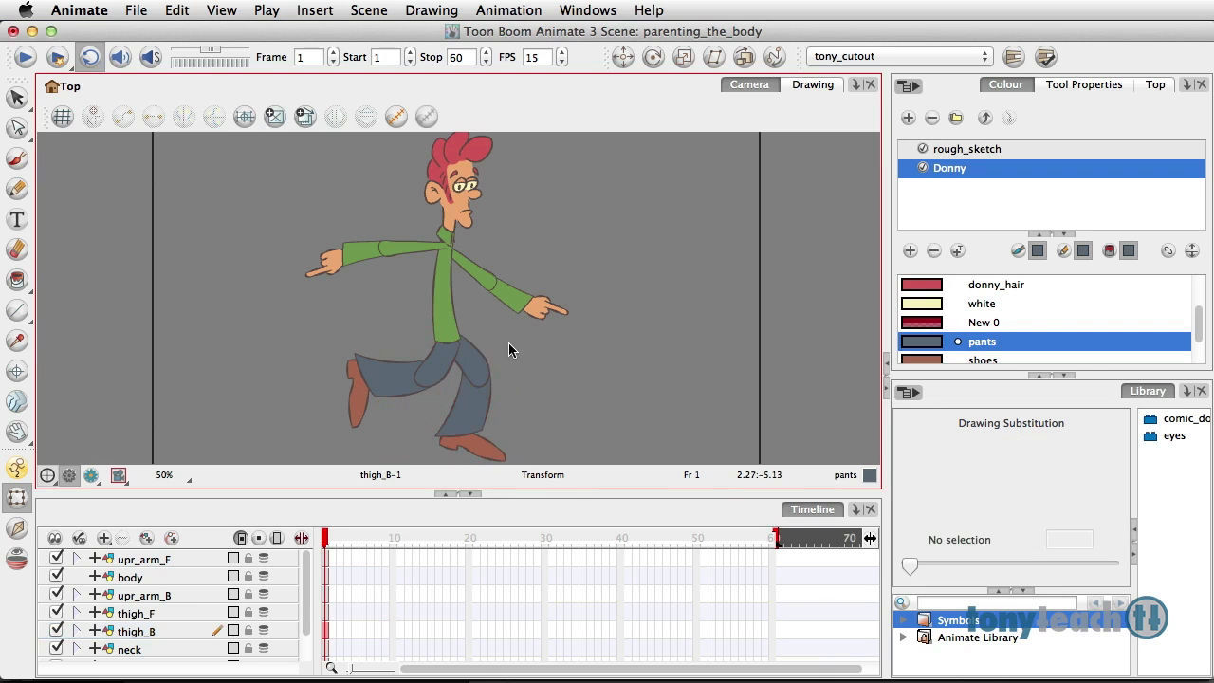
# Step: Fine-tune the position of the whole front leg at the hip so its thigh meets the bottom of the torso
pyautogui.click(448, 356)
pyautogui.moveTo(443, 356); pyautogui.dragTo(437, 354)
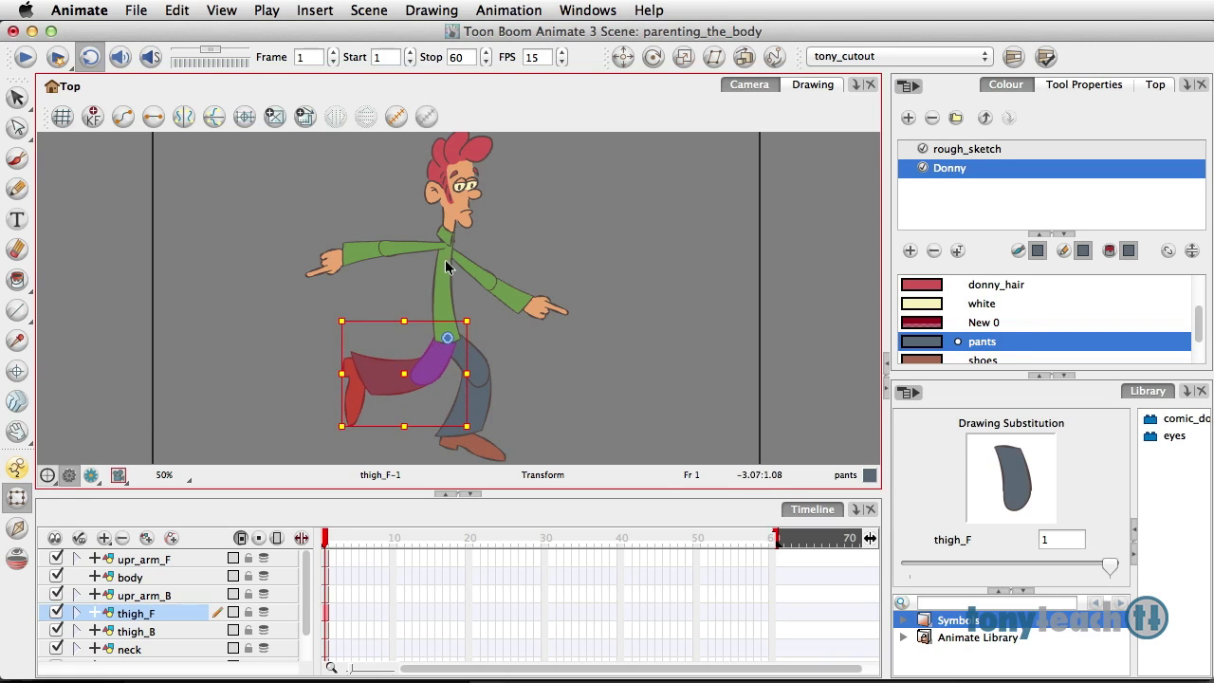
pyautogui.click(509, 362)
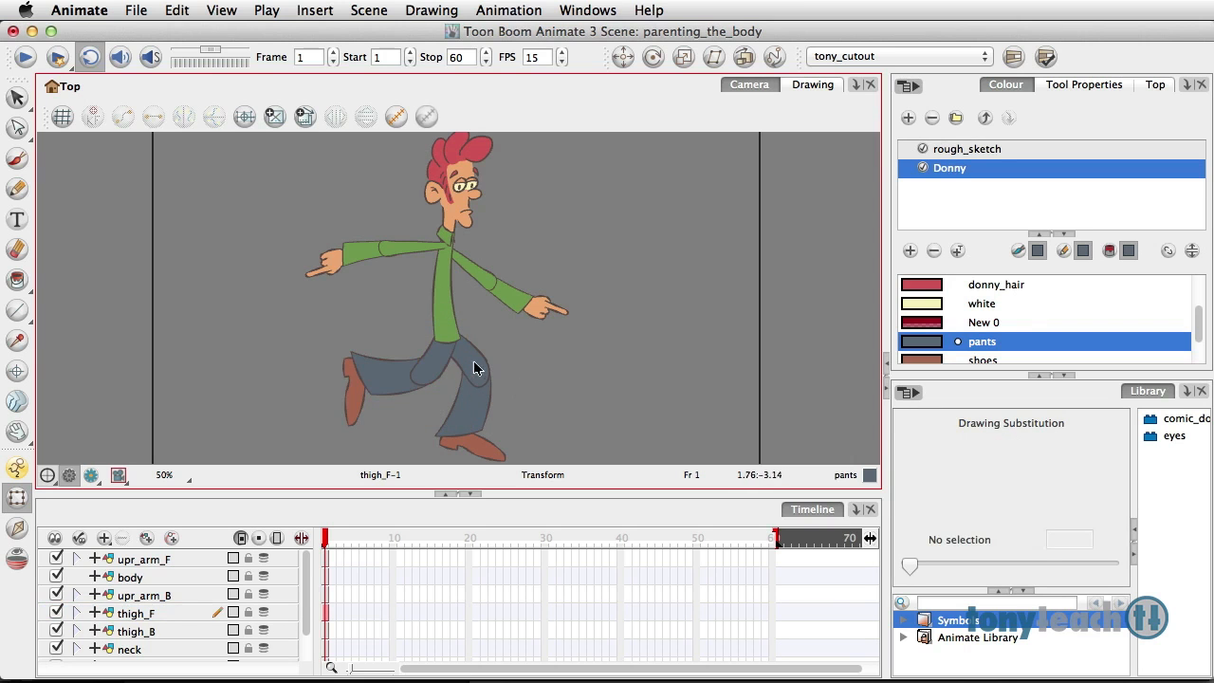
pyautogui.click(441, 354)
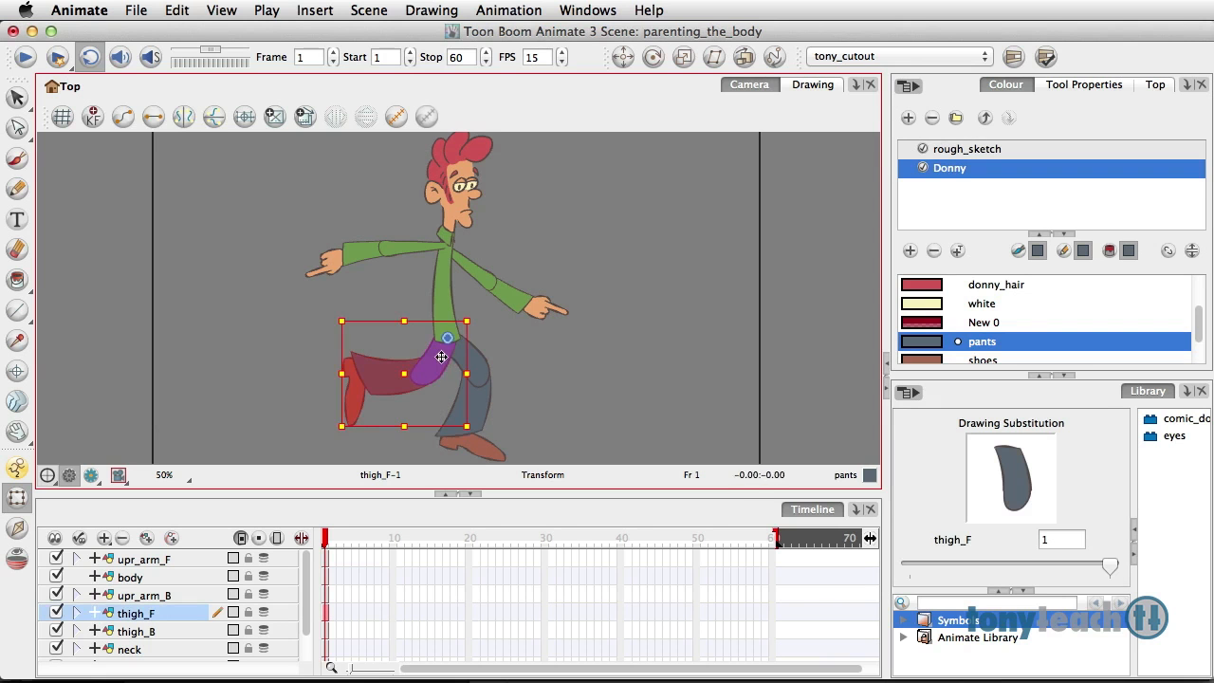
pyautogui.moveTo(441, 356); pyautogui.dragTo(442, 353)
pyautogui.click(506, 347)
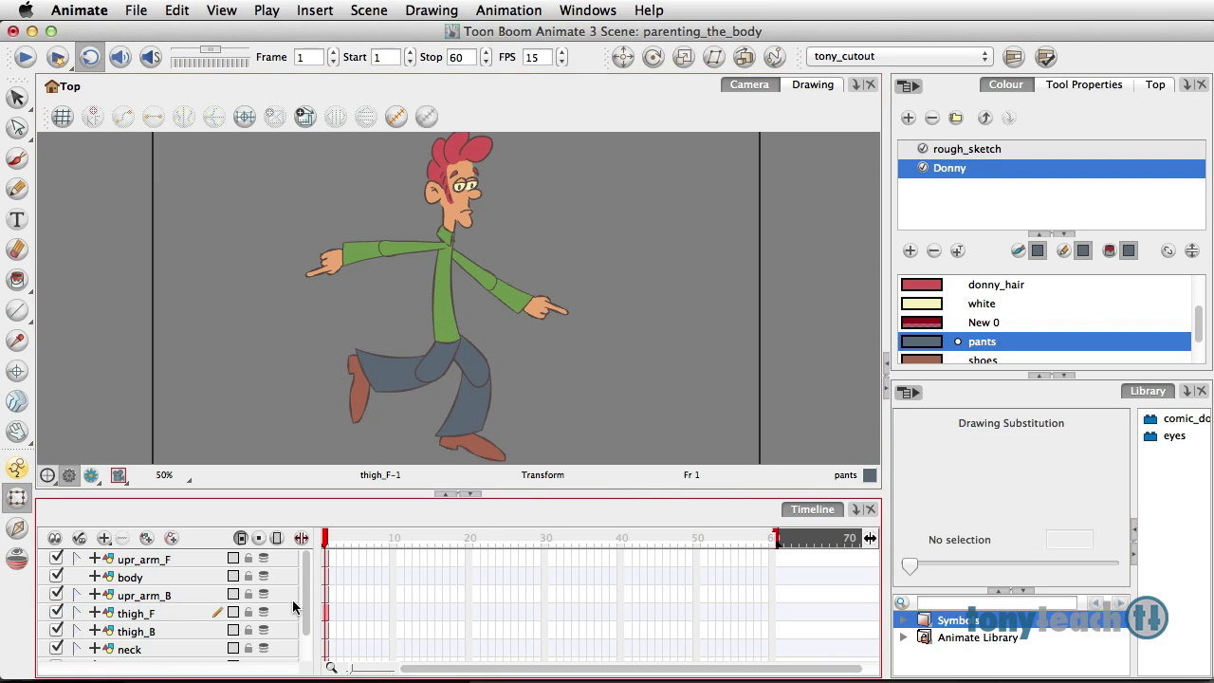
# Step: Check which body parts the neck, thigh_B, thigh_F and upr_arm_B layers control by selecting them one after another
pyautogui.moveTo(303, 581)
pyautogui.mouseDown()
pyautogui.moveTo(306, 633)
pyautogui.moveTo(303, 551)
pyautogui.mouseUp()
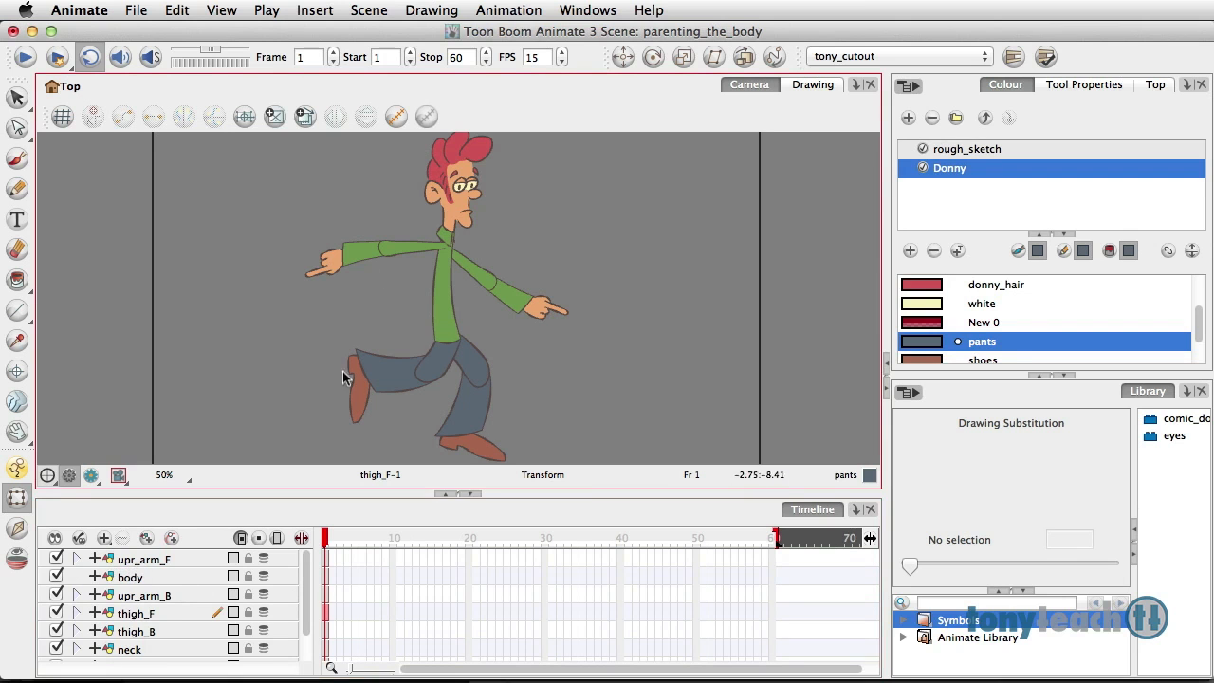
pyautogui.moveTo(306, 602); pyautogui.dragTo(307, 627)
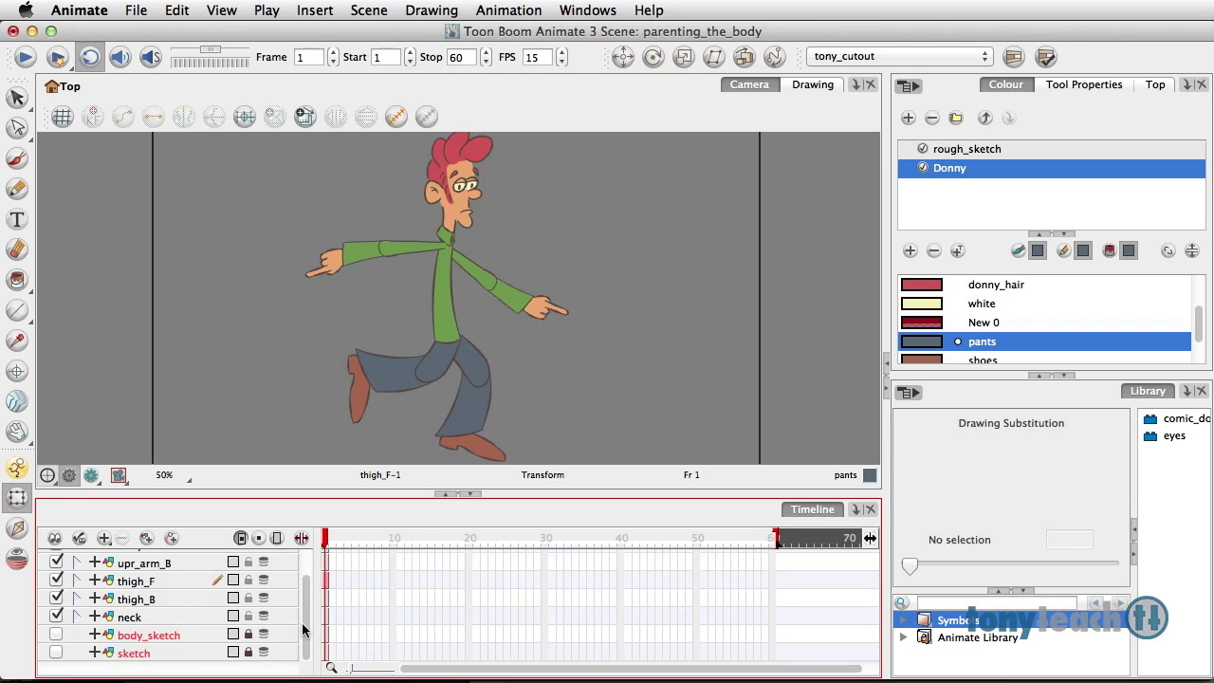
pyautogui.click(130, 617)
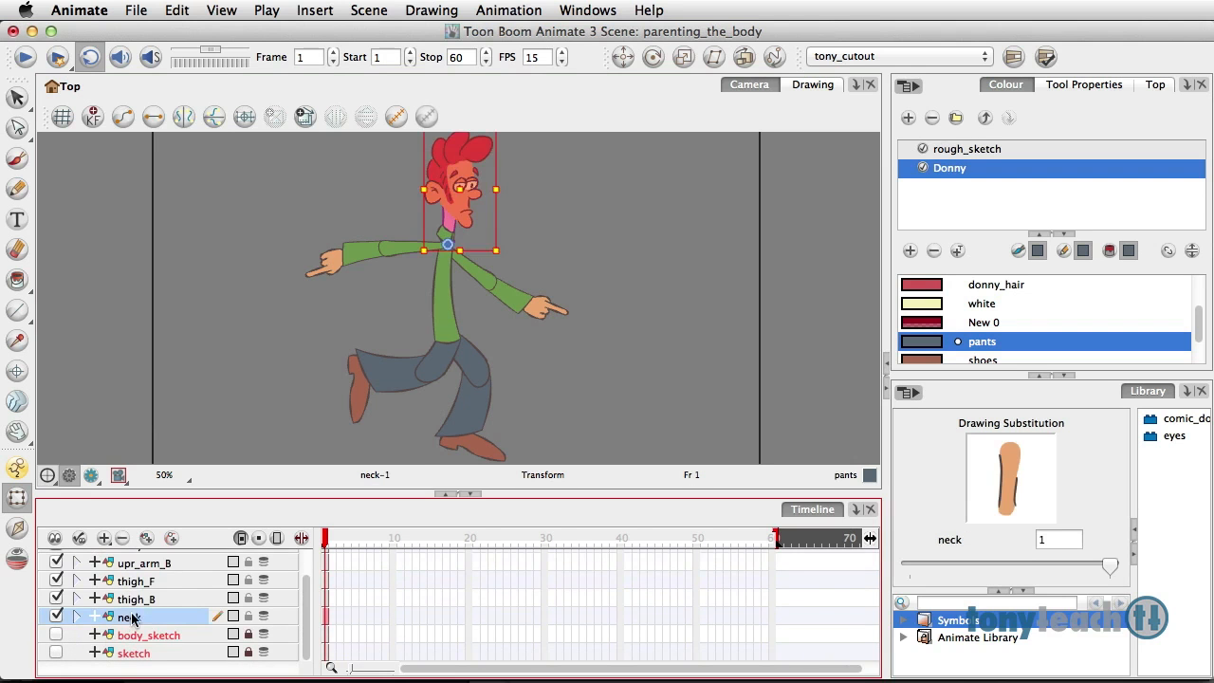
pyautogui.click(137, 599)
pyautogui.click(141, 581)
pyautogui.click(144, 564)
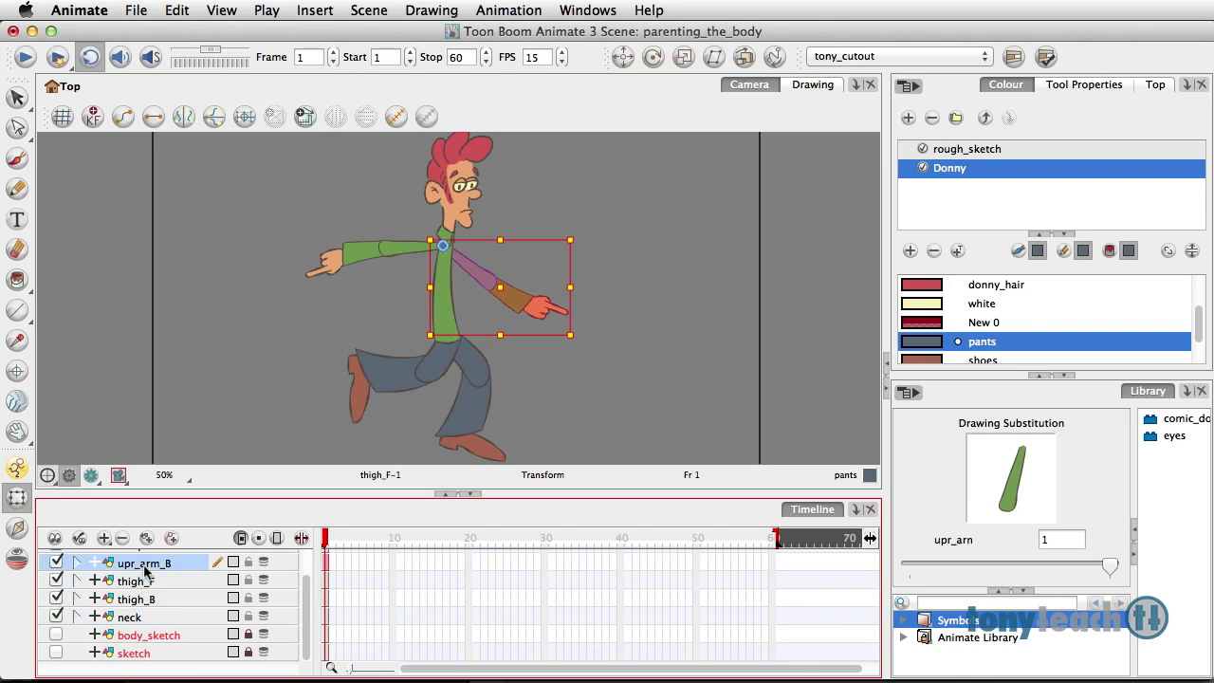
pyautogui.moveTo(312, 580); pyautogui.dragTo(310, 561)
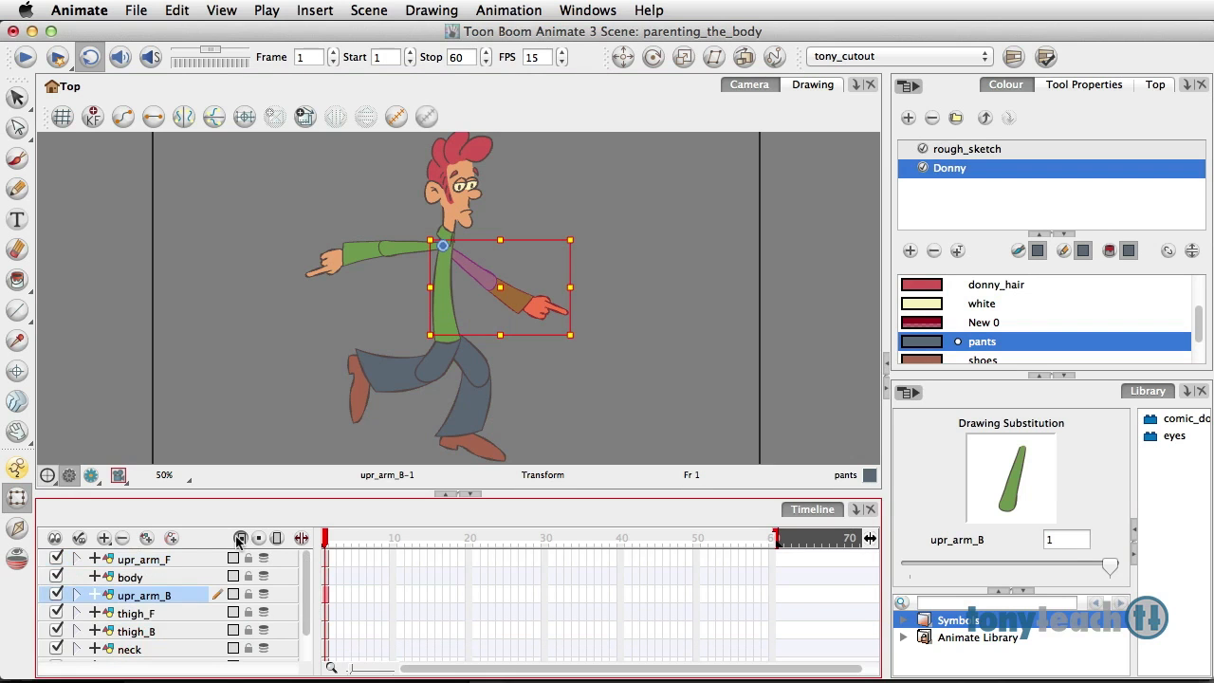
# Step: Add a parent peg to the upr_arm_F layer and rename it Donny-P
pyautogui.click(163, 560)
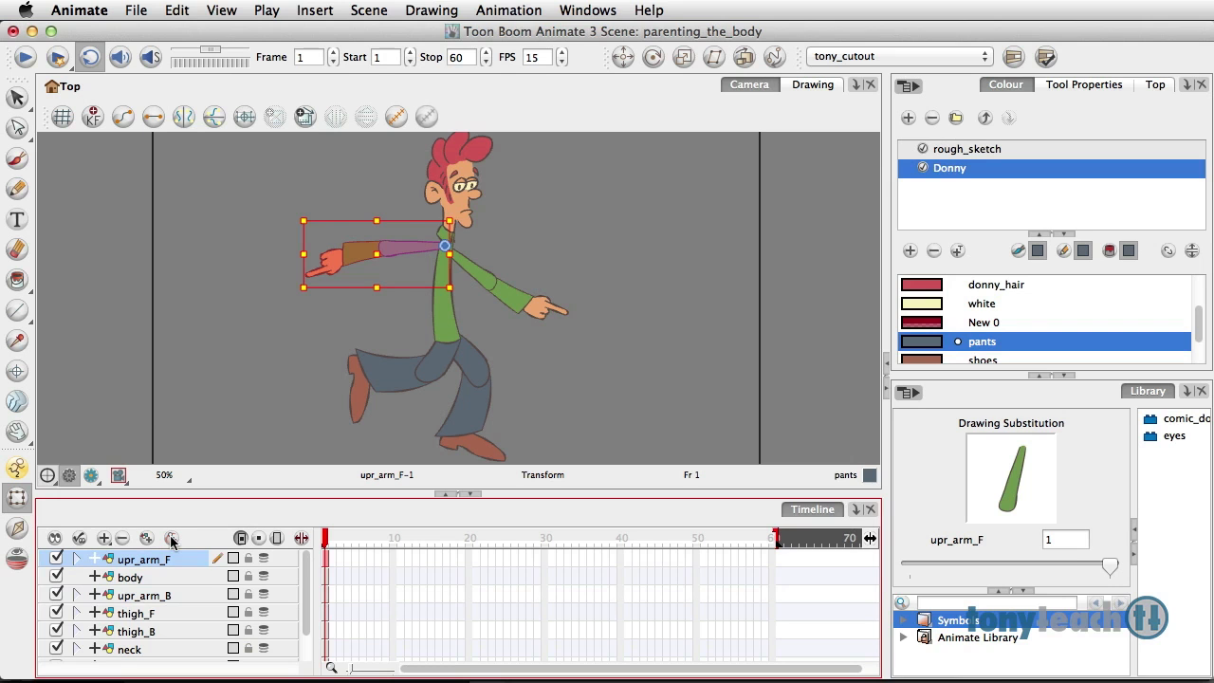
pyautogui.click(171, 539)
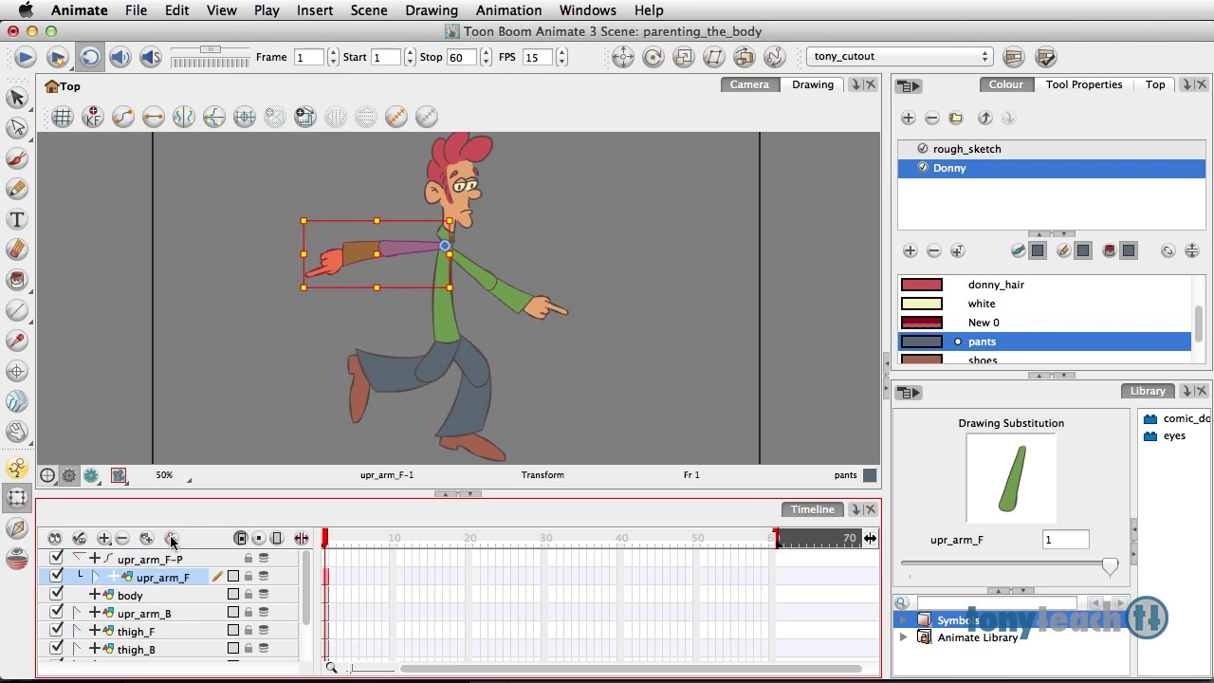
pyautogui.click(152, 563)
pyautogui.doubleClick(157, 563)
pyautogui.click(169, 558)
pyautogui.moveTo(169, 559); pyautogui.dragTo(113, 551)
pyautogui.write('Donny')
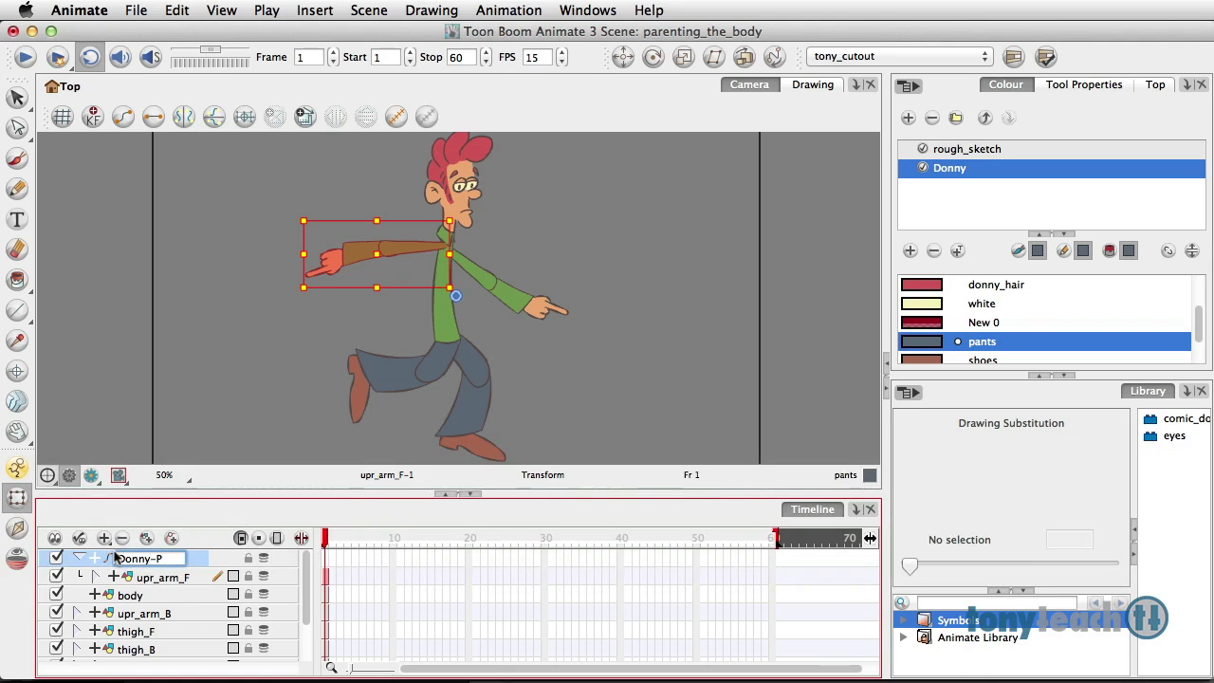
pyautogui.click(173, 572)
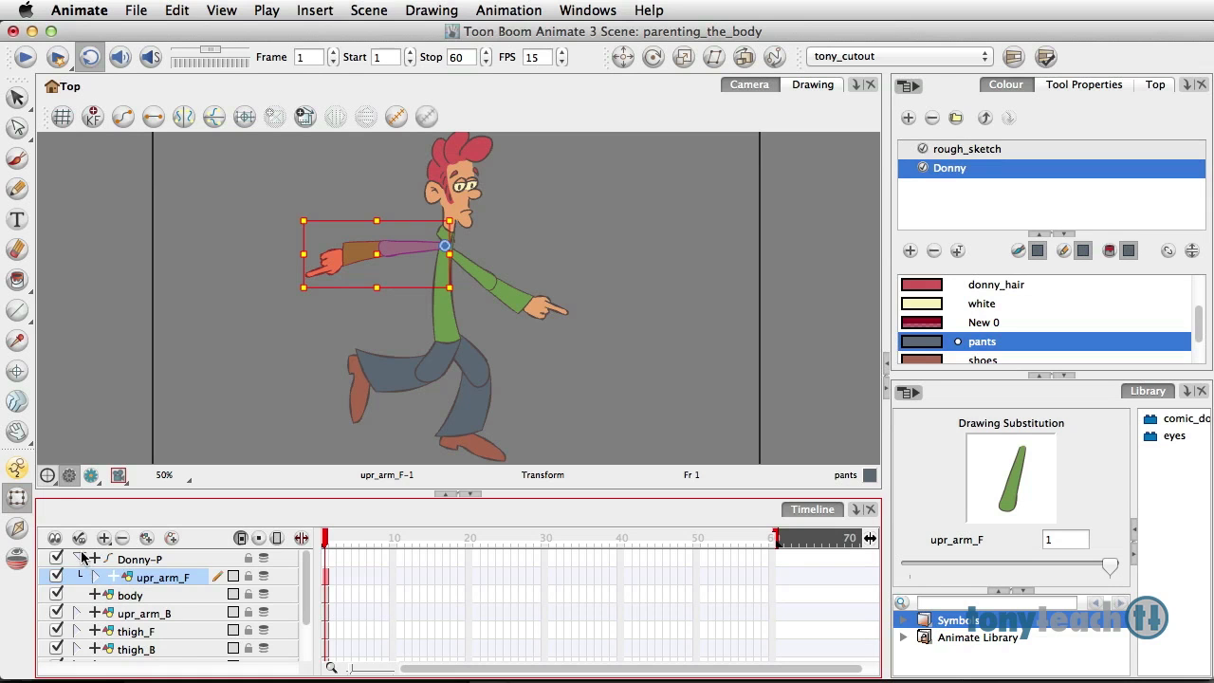
# Step: Collapse the Donny-P peg and parent the body, upr_arm_B, thigh_F, thigh_B and neck layers to it
pyautogui.click(80, 559)
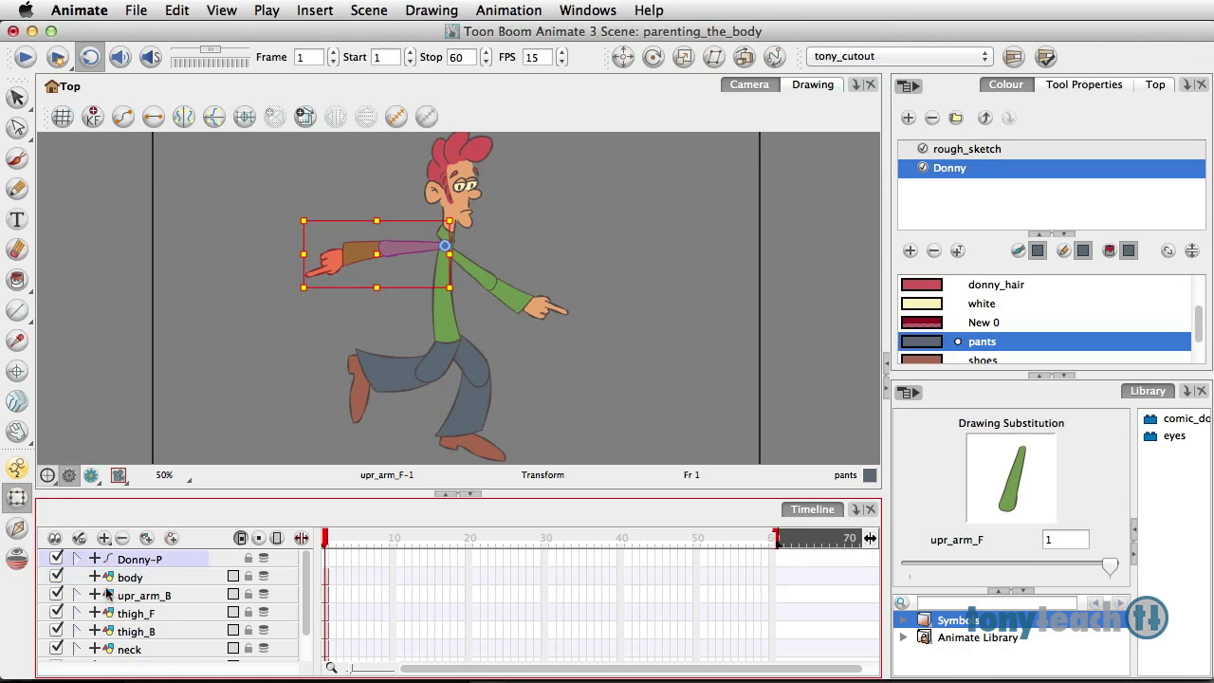
pyautogui.click(126, 580)
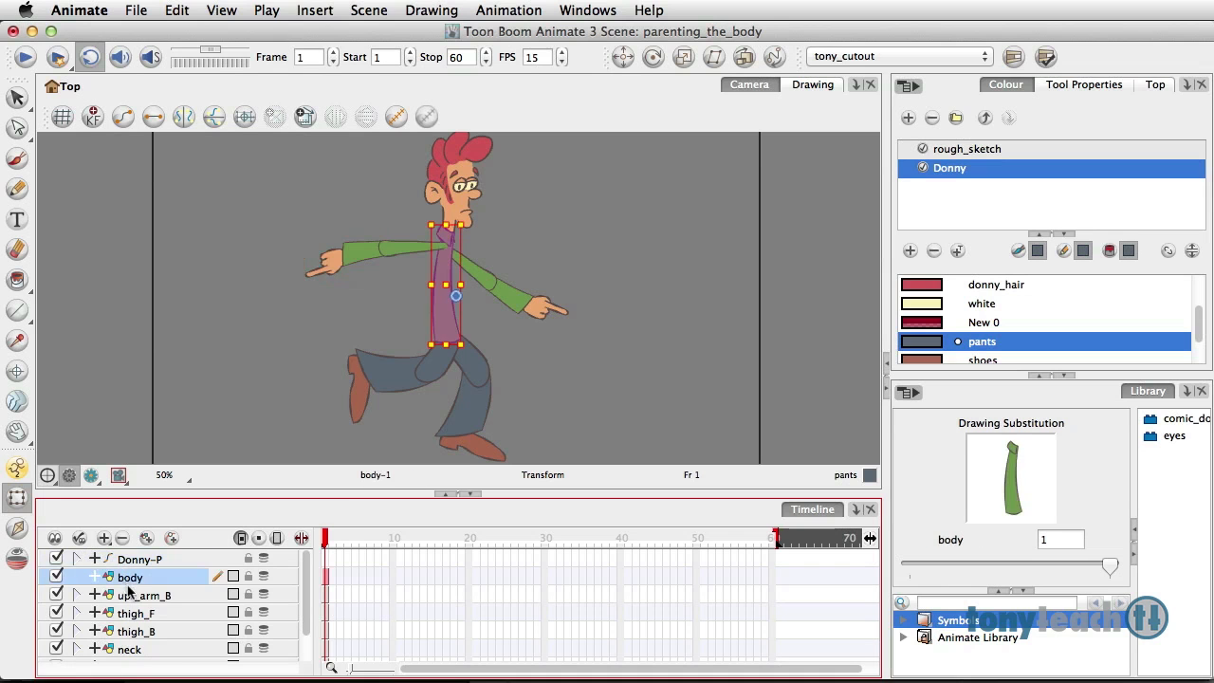
pyautogui.keyDown('shift'); pyautogui.click(138, 652); pyautogui.keyUp('shift')
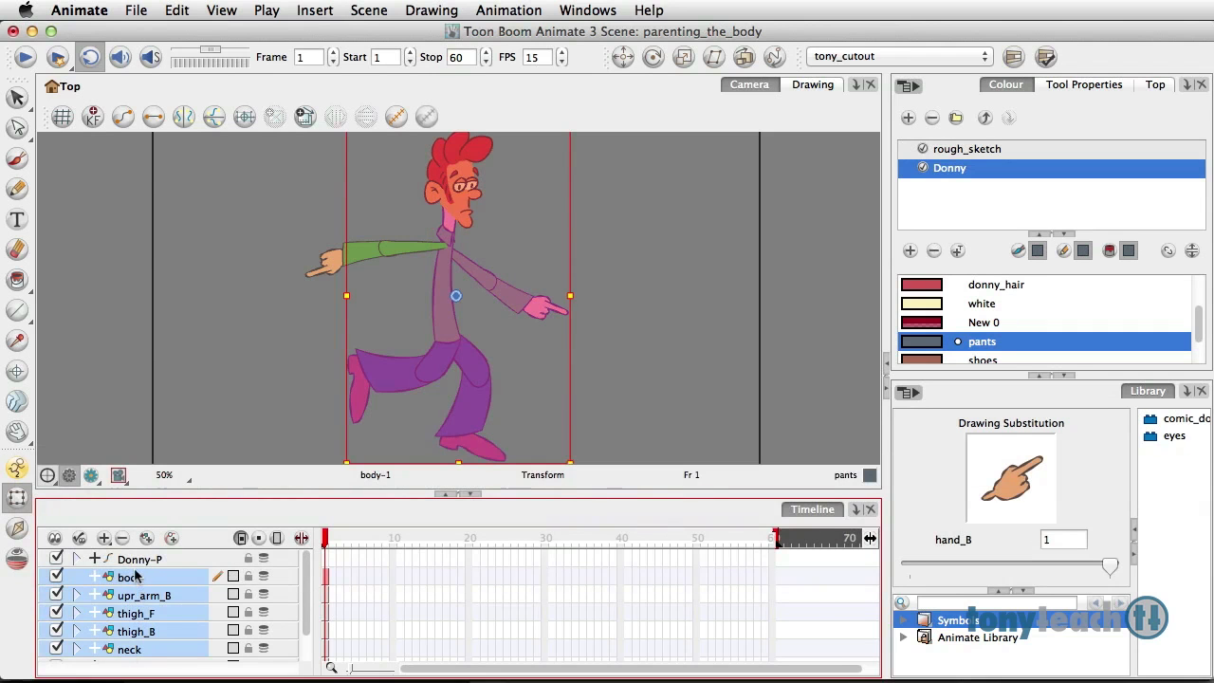
pyautogui.moveTo(135, 565); pyautogui.dragTo(137, 559)
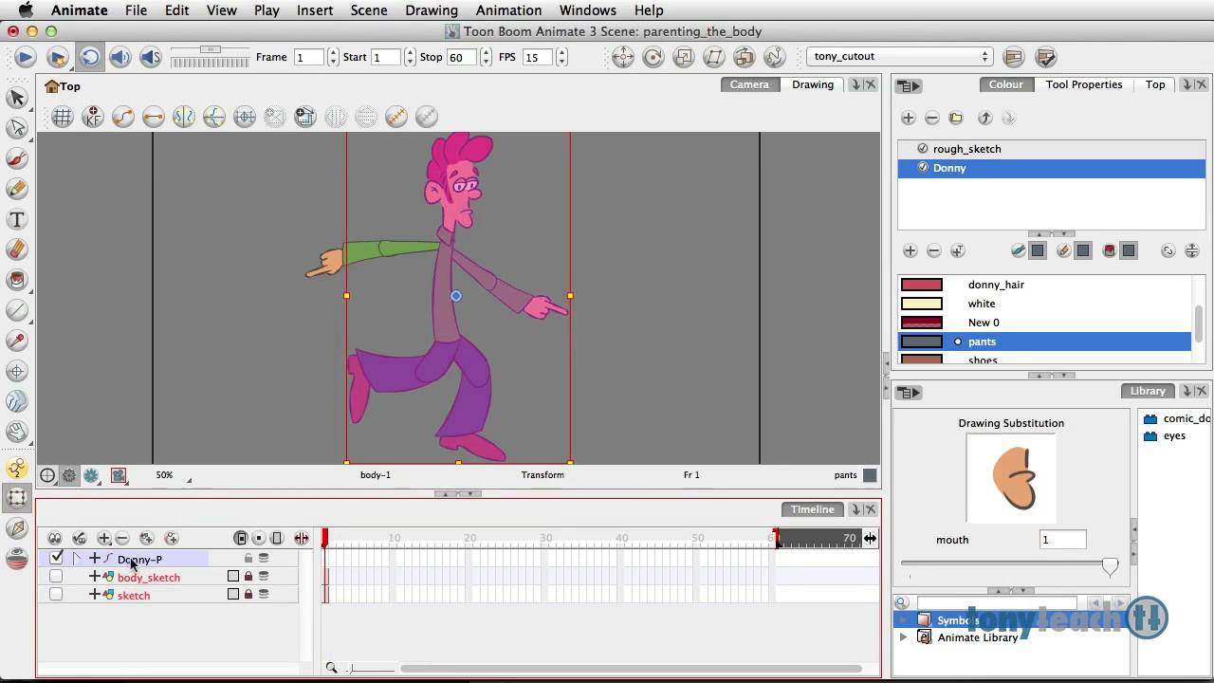
# Step: Expand the Donny-P hierarchy and move upr_arm_F above the body layer inside it
pyautogui.click(76, 558)
pyautogui.click(262, 494)
pyautogui.moveTo(268, 355); pyautogui.dragTo(267, 350)
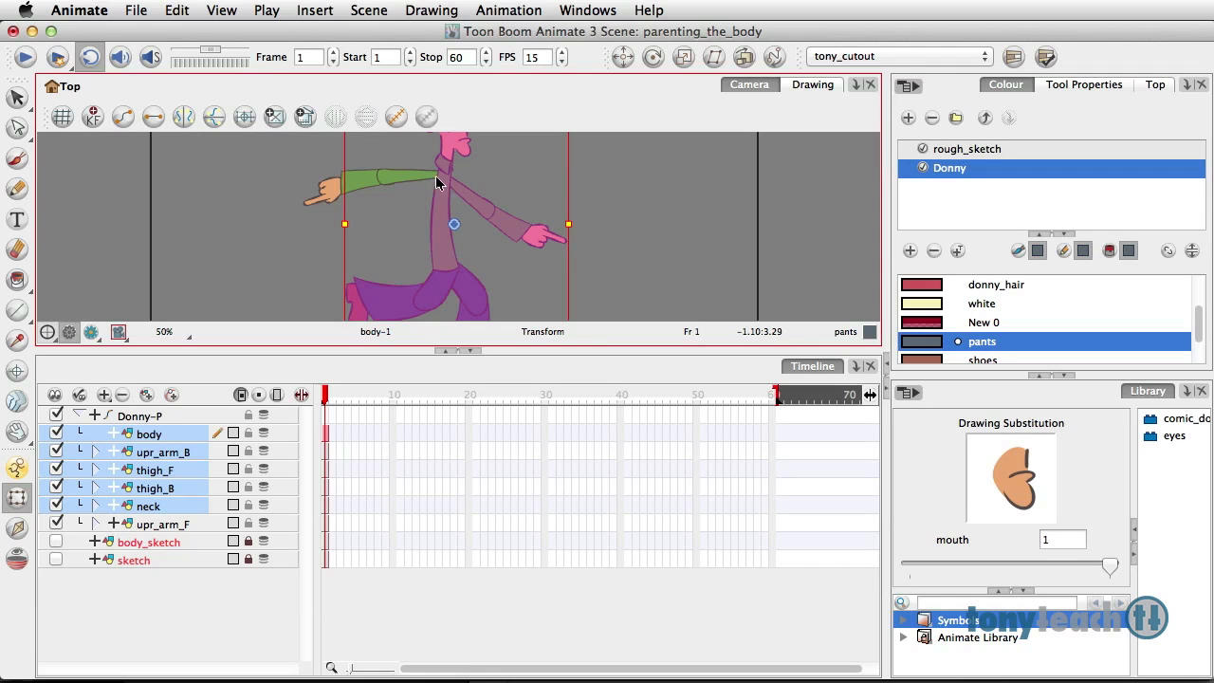
pyautogui.click(159, 524)
pyautogui.moveTo(160, 524); pyautogui.dragTo(150, 428)
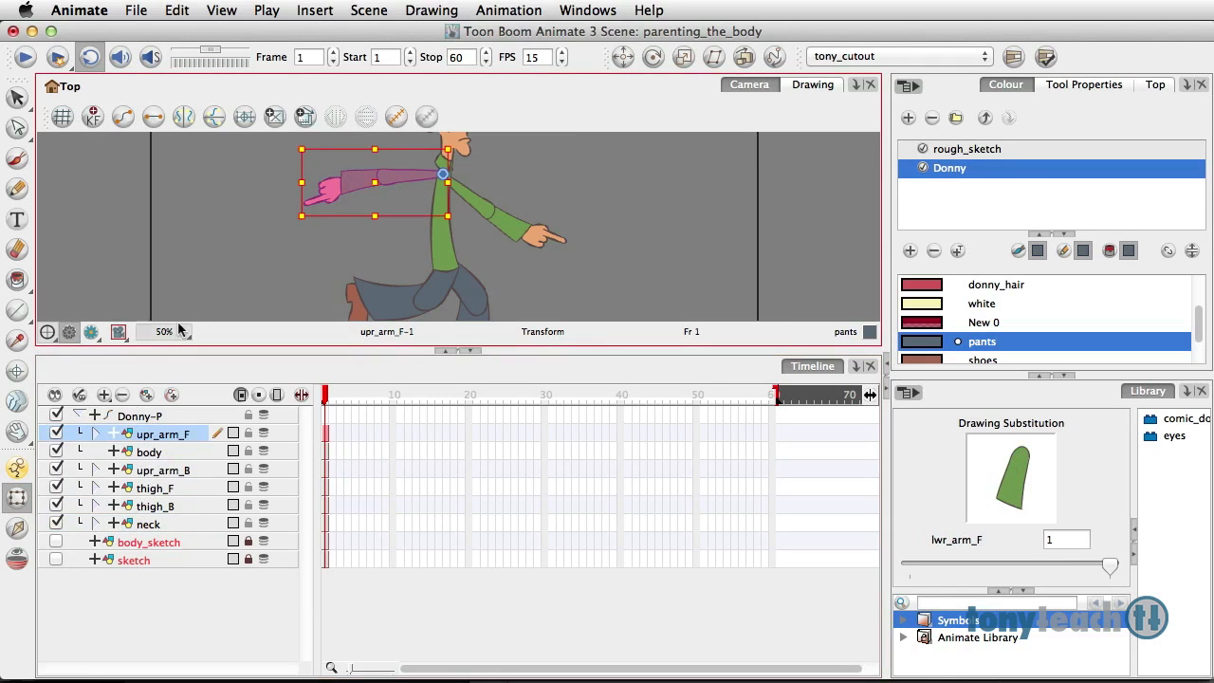
pyautogui.click(194, 293)
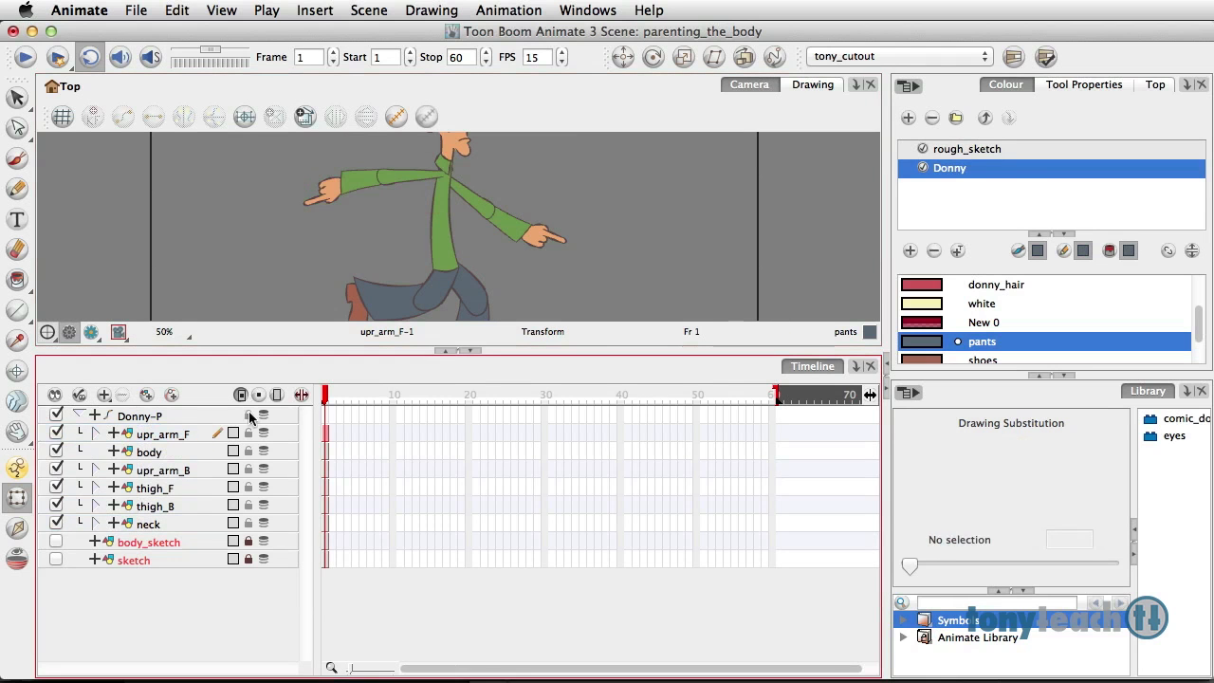
# Step: Collapse the Donny-P peg, select the whole character and move its pivot to the lower torso with the Rotate tool
pyautogui.click(80, 414)
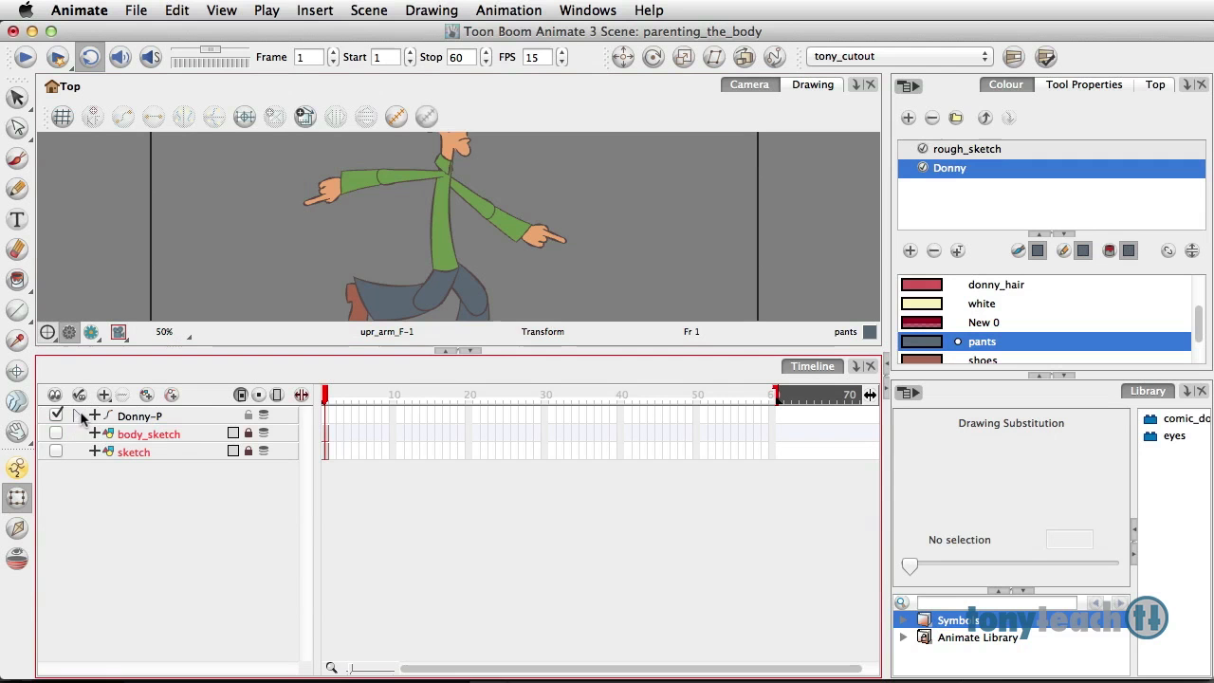
pyautogui.click(326, 418)
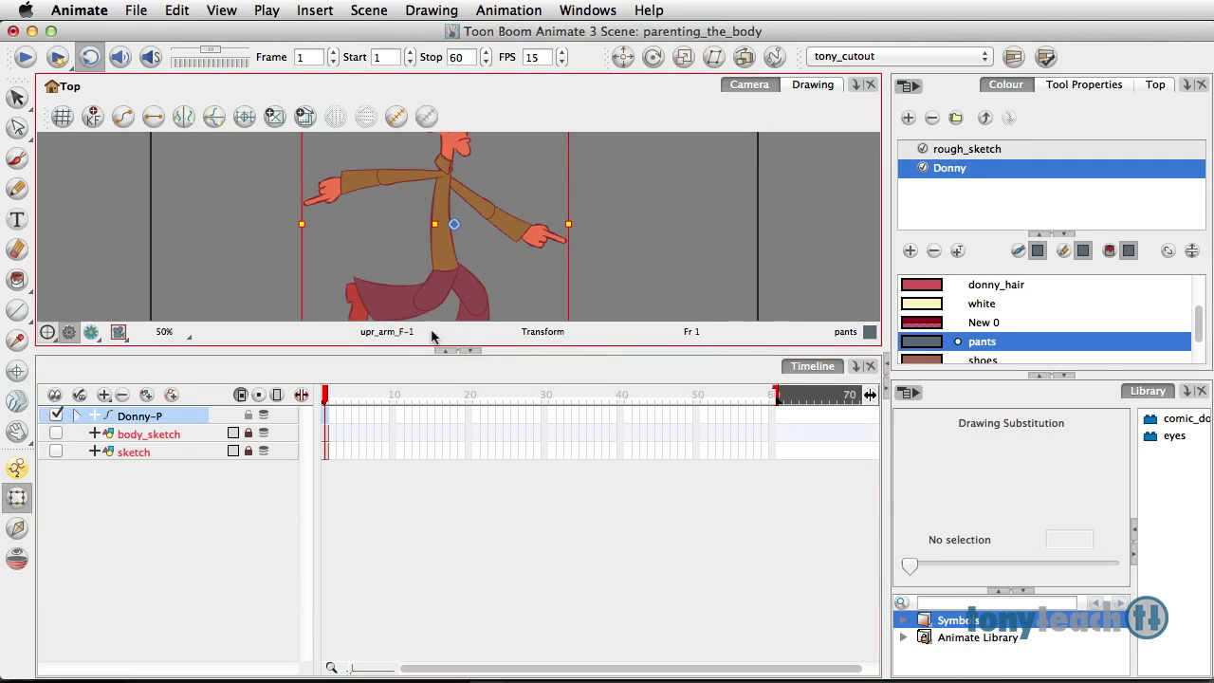
pyautogui.moveTo(427, 348); pyautogui.dragTo(433, 523)
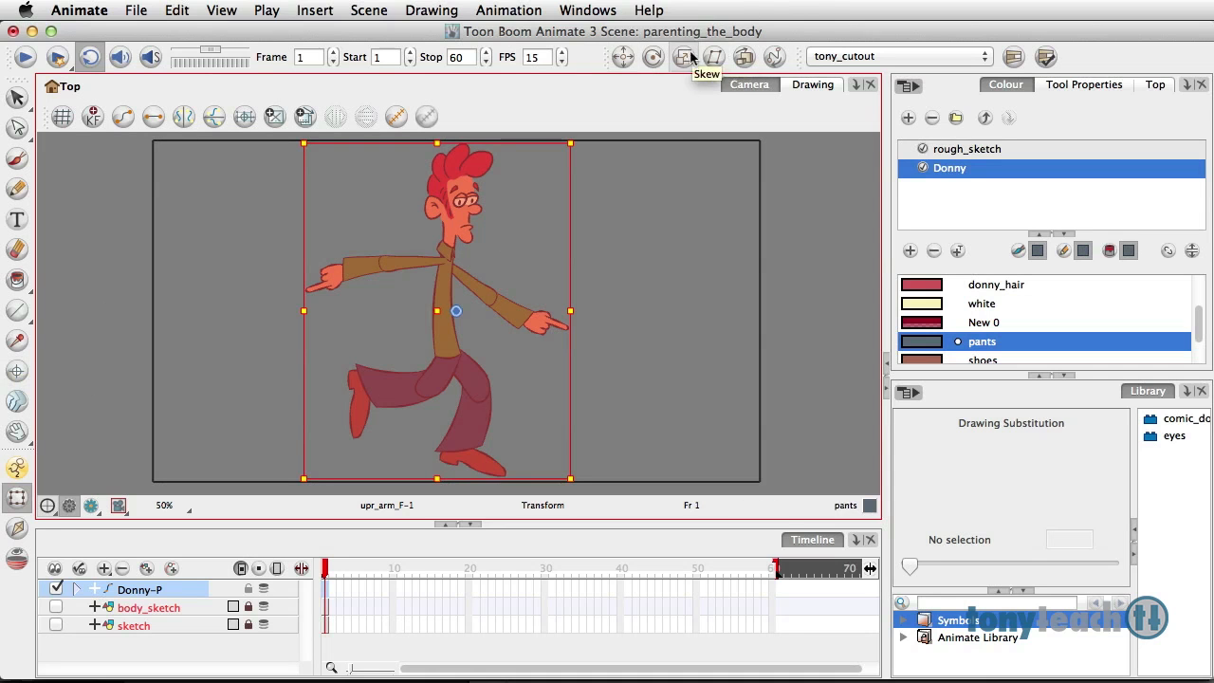
pyautogui.click(650, 59)
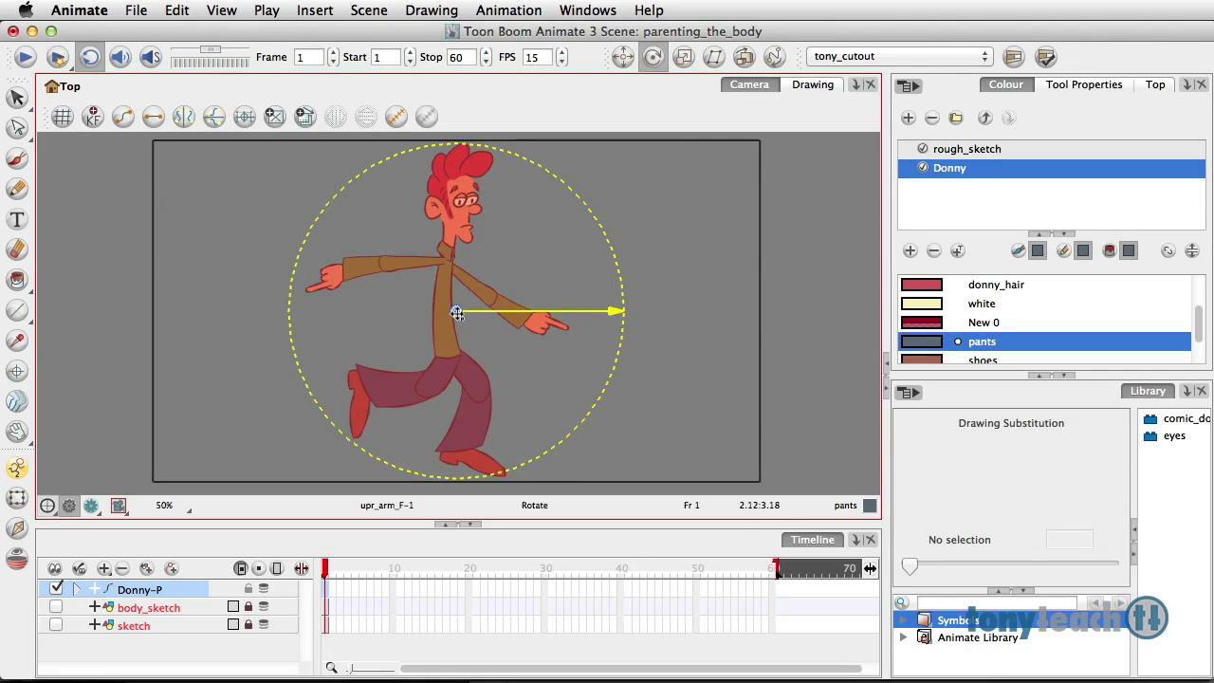
pyautogui.moveTo(457, 314); pyautogui.dragTo(444, 330)
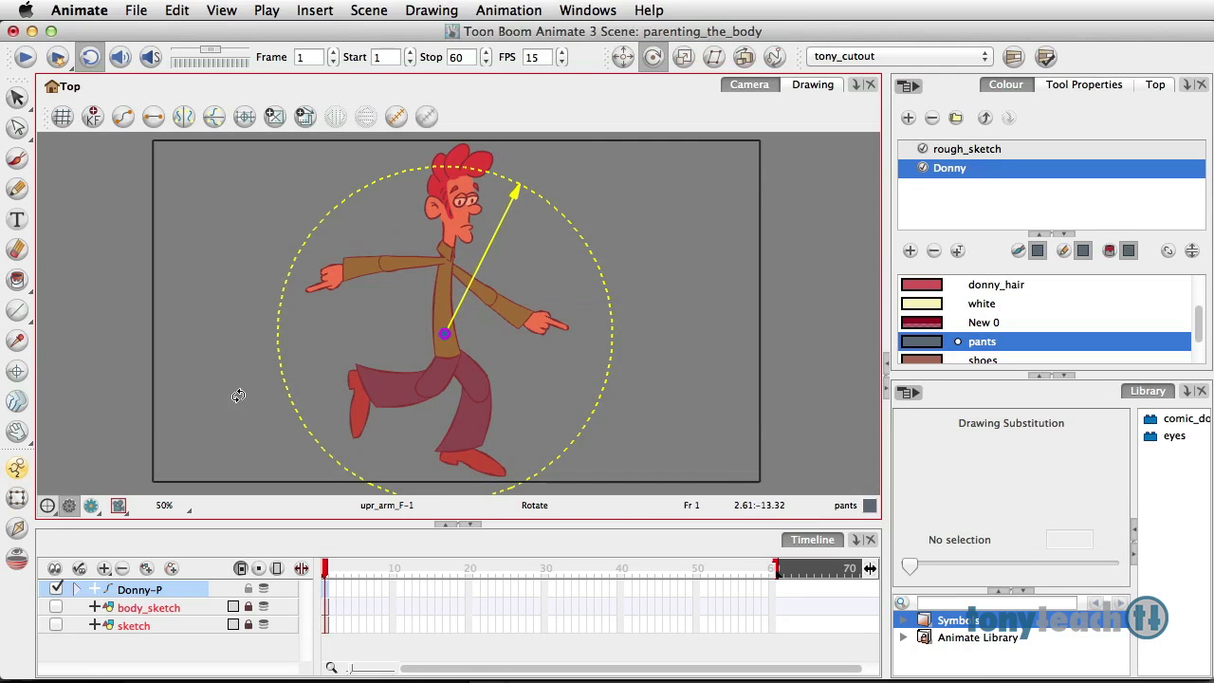
# Step: Rotate the whole character slightly with the Transform tool around a temporary pivot on the planted foot, and deselect it
pyautogui.click(18, 497)
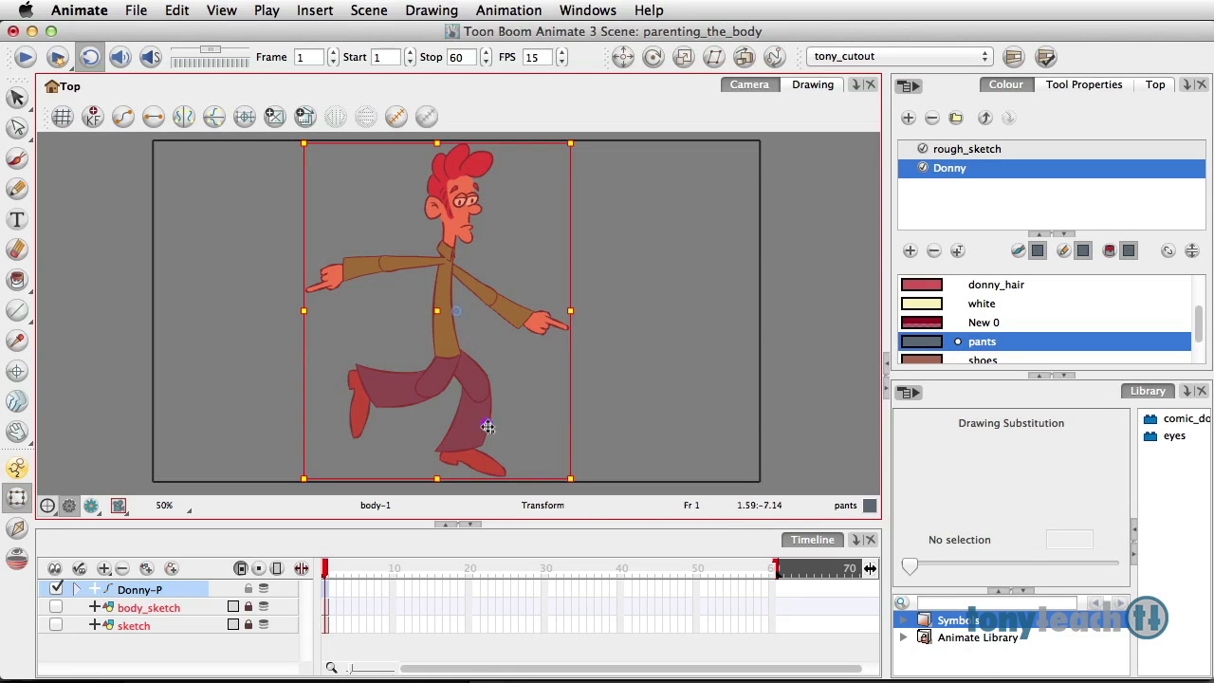
pyautogui.moveTo(581, 484)
pyautogui.mouseDown()
pyautogui.moveTo(590, 527)
pyautogui.moveTo(569, 480)
pyautogui.mouseUp()
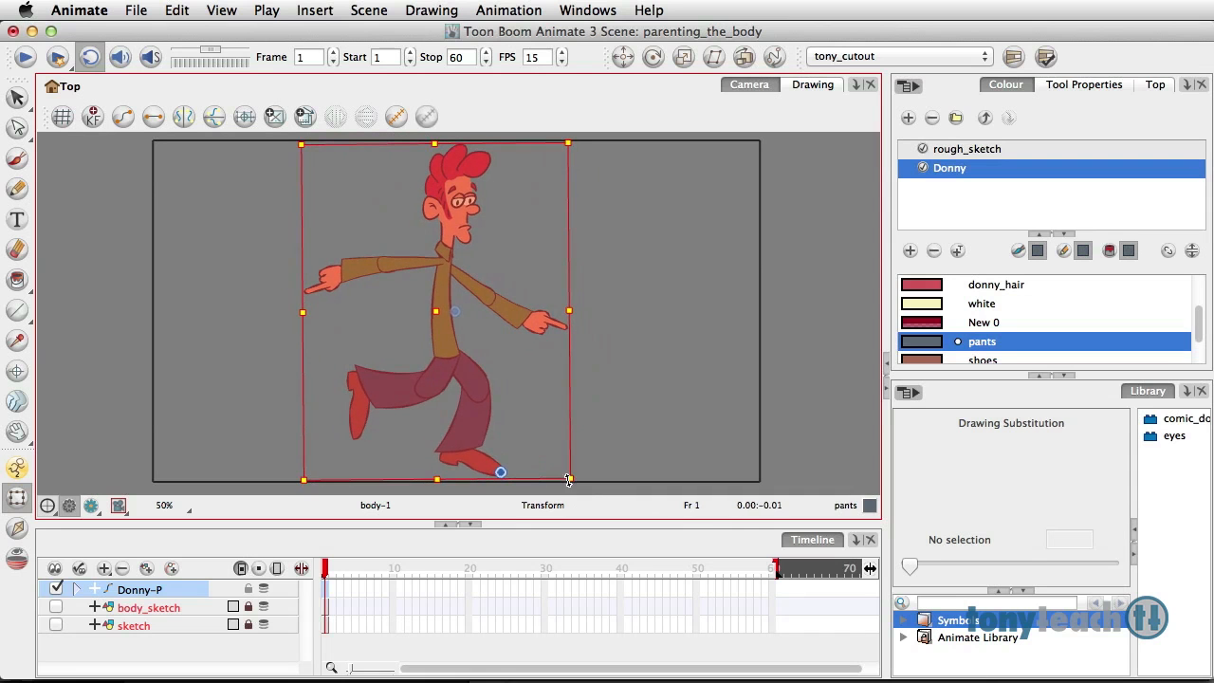
pyautogui.click(643, 399)
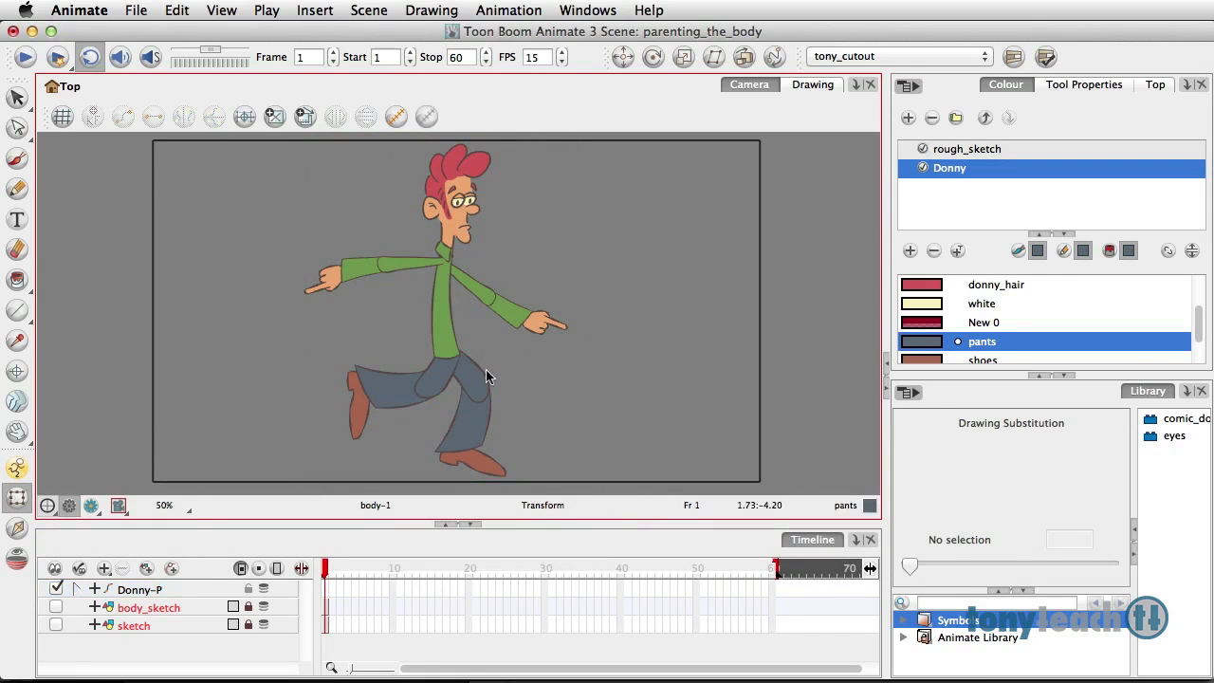
# Step: Select the whole Donny-P character, place its permanent pivot at the lower torso with the Rotate tool, and return to the Transform tool
pyautogui.click(327, 587)
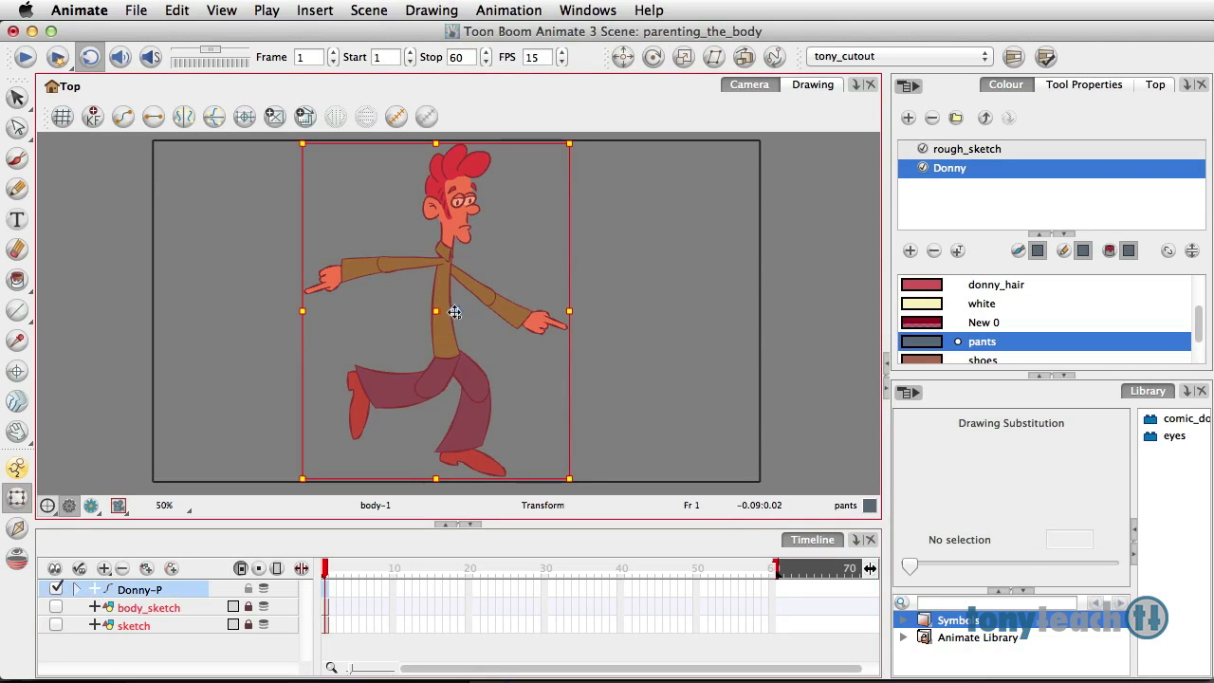
pyautogui.click(653, 56)
pyautogui.moveTo(461, 318); pyautogui.dragTo(447, 345)
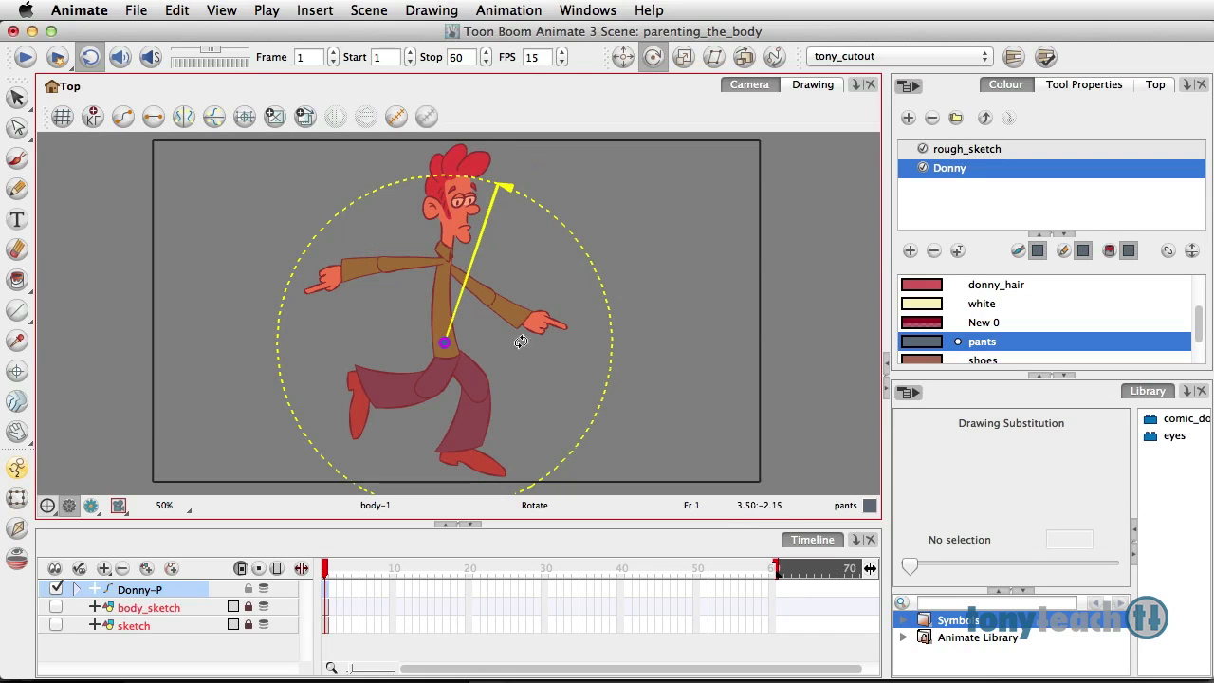
pyautogui.click(18, 497)
pyautogui.click(16, 100)
pyautogui.click(17, 496)
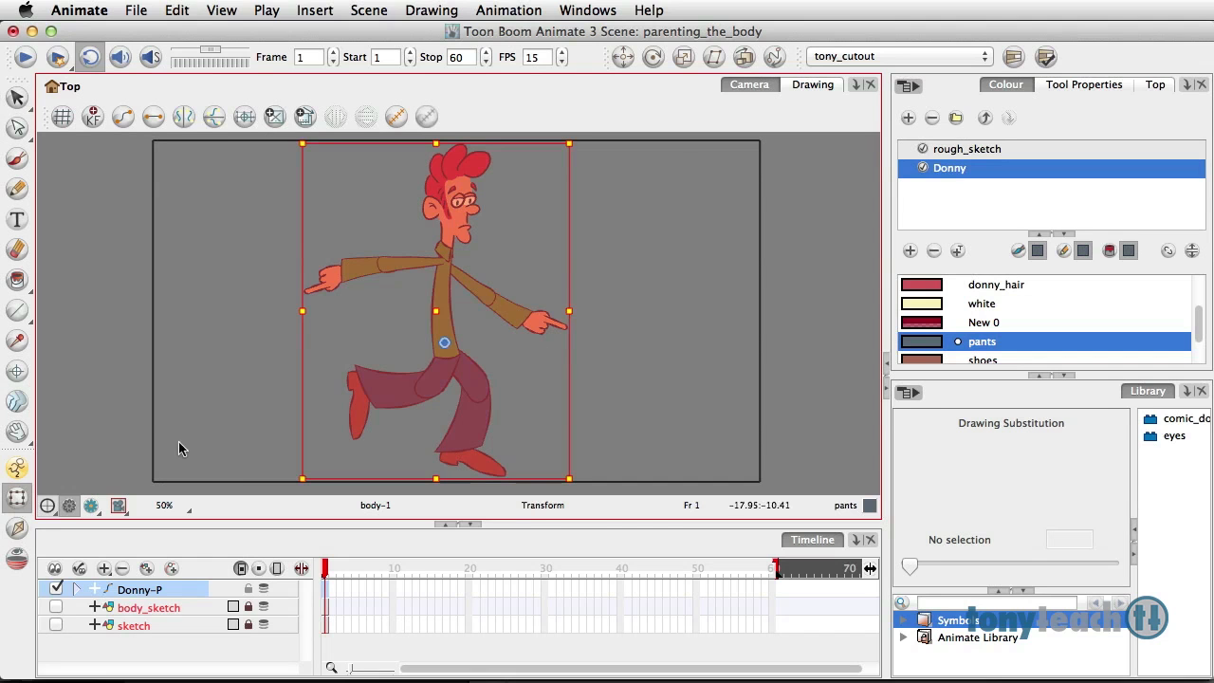